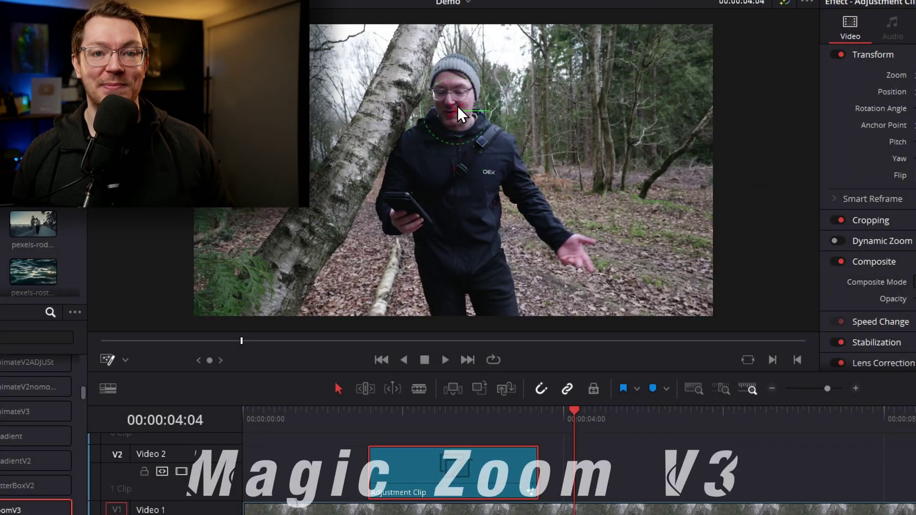
- Preview the demo, then raise MagicZoomV3's Zoom Scale from 0.2 to 0.519 in Inspector > Effects
{"action": "left_click", "coordinate": [356, 412]}
{"action": "key", "text": "space"}
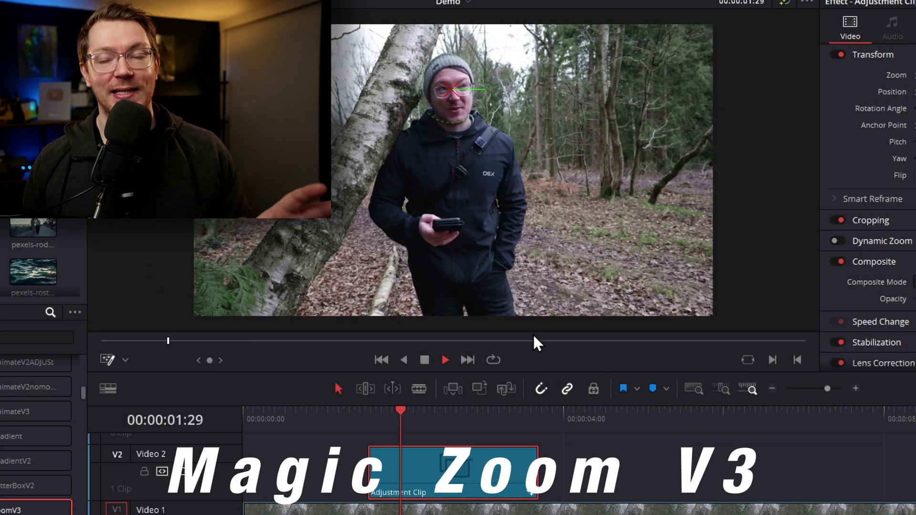
{"action": "key", "text": "space"}
{"action": "left_click", "coordinate": [753, 71]}
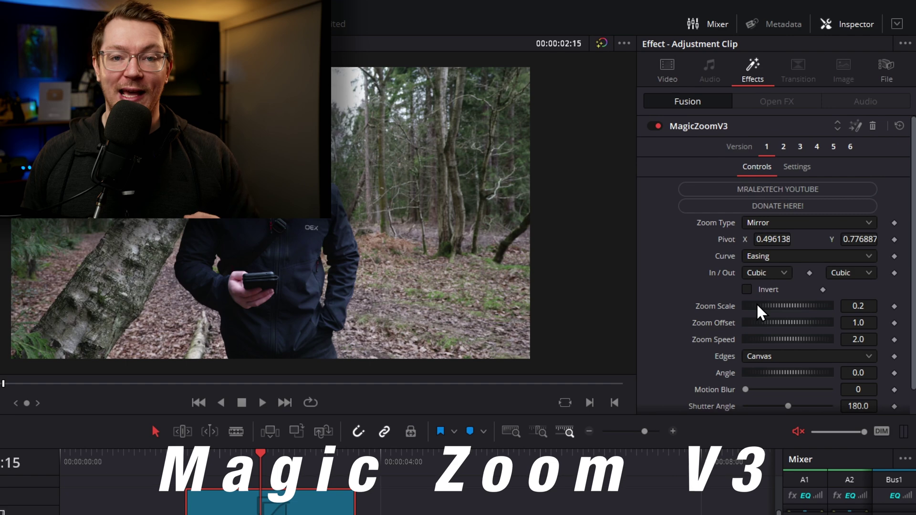
{"action": "left_click_drag", "start_coordinate": [756, 303], "coordinate": [761, 308]}
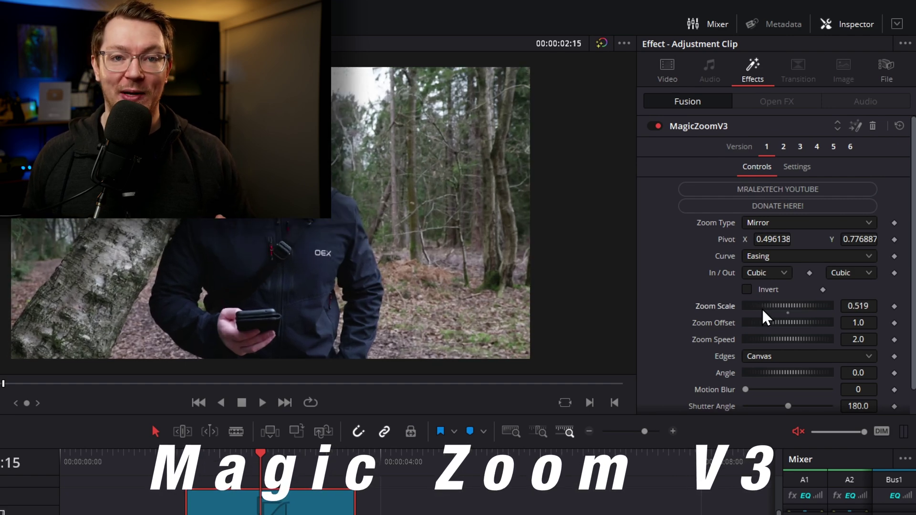
{"action": "scroll", "coordinate": [760, 315], "scroll_direction": "down", "scroll_amount": 1}
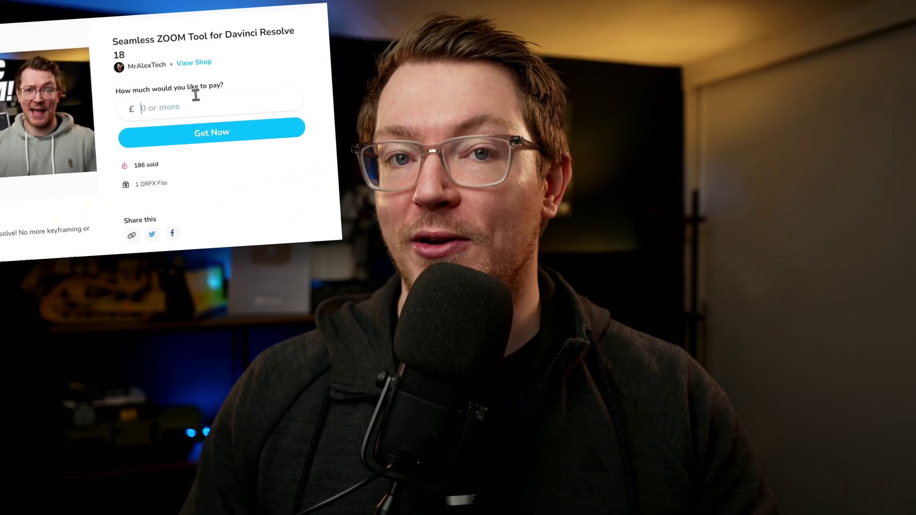
{"action": "type", "text": "0"}
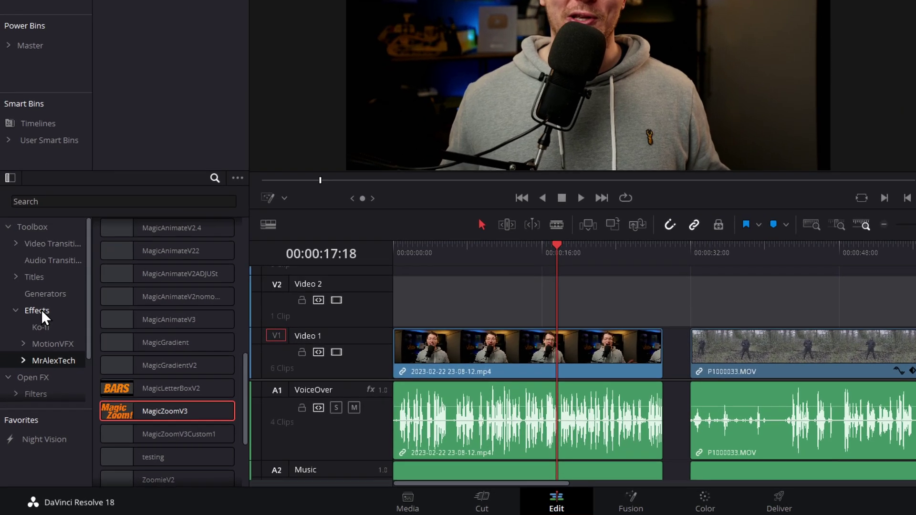
- Drag an Adjustment Clip from the Toolbox effects onto Video 2 above the face-cam footage
{"action": "left_click", "coordinate": [32, 355]}
{"action": "scroll", "coordinate": [151, 270], "scroll_direction": "up", "scroll_amount": 10}
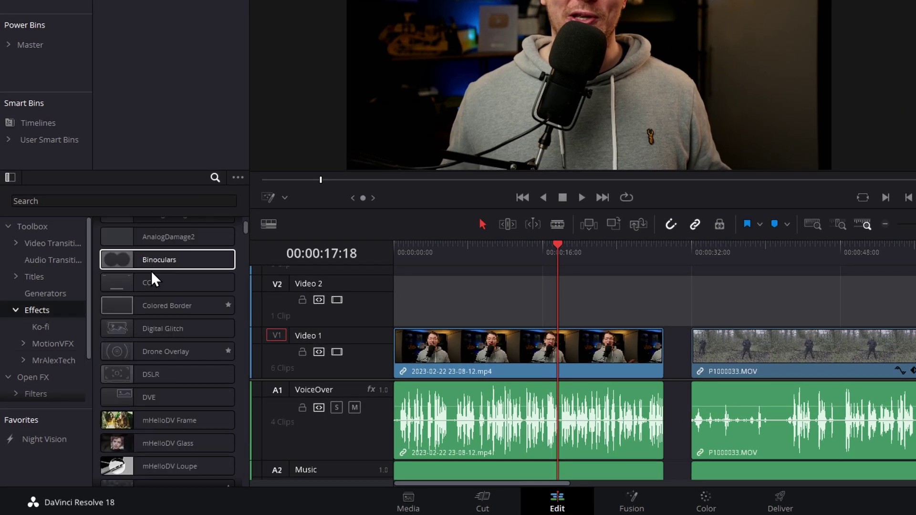
{"action": "left_click_drag", "start_coordinate": [156, 254], "coordinate": [556, 304]}
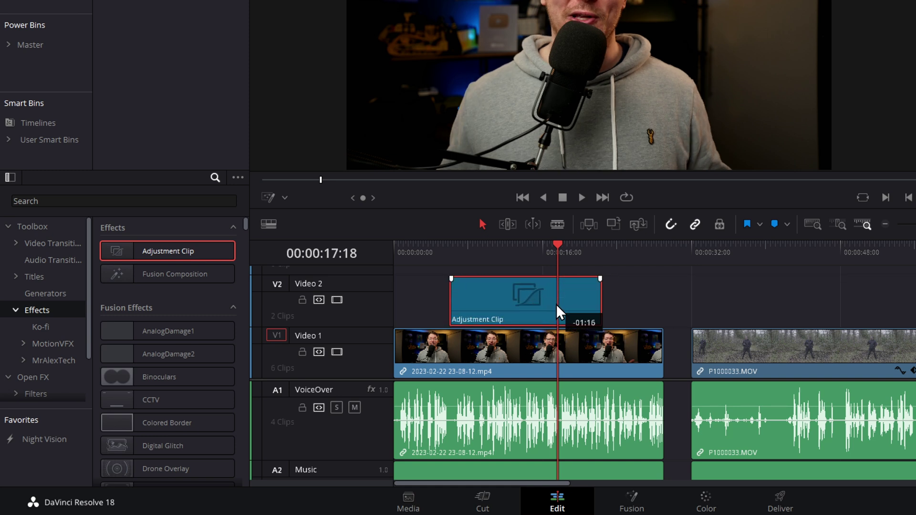
- Apply MagicZoomV3 from the MrAlexTech bin to the Adjustment Clip
{"action": "left_click", "coordinate": [45, 360]}
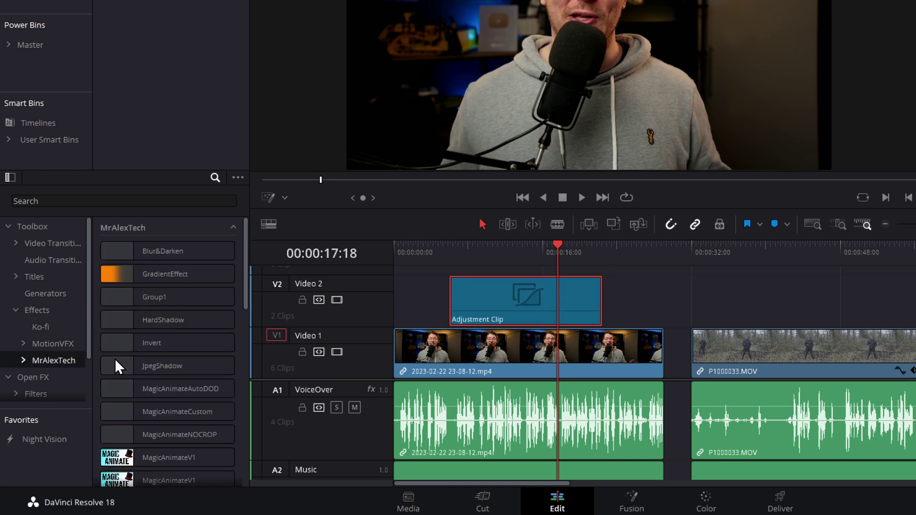
{"action": "scroll", "coordinate": [184, 380], "scroll_direction": "down", "scroll_amount": 5}
{"action": "left_click_drag", "start_coordinate": [161, 410], "coordinate": [494, 297]}
{"action": "left_click", "coordinate": [431, 254]}
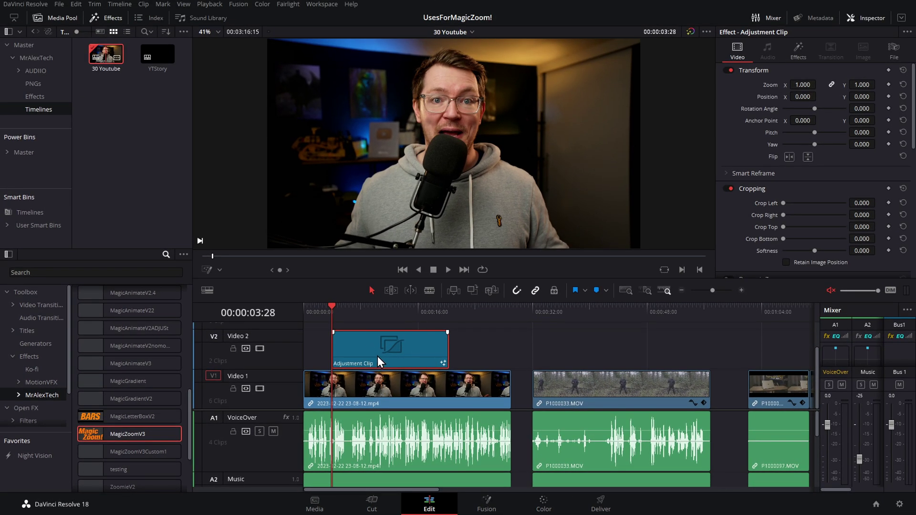
- Preview the timeline and switch the viewer overlay to Fusion Overlay
{"action": "left_click", "coordinate": [322, 311]}
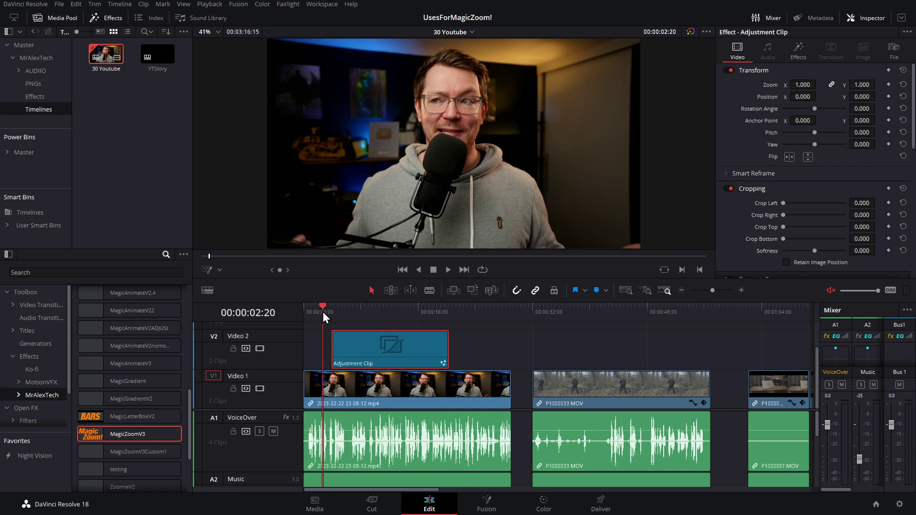
{"action": "key", "text": "space"}
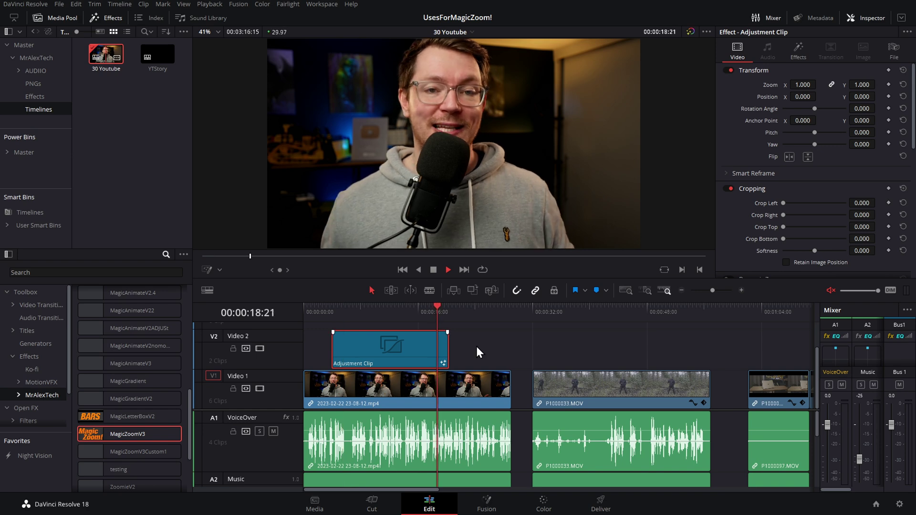
{"action": "key", "text": "space"}
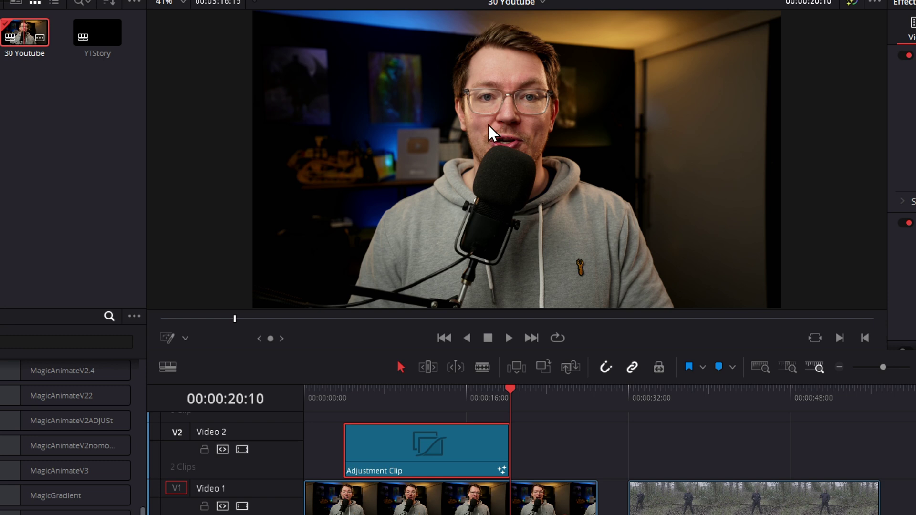
{"action": "left_click", "coordinate": [186, 338]}
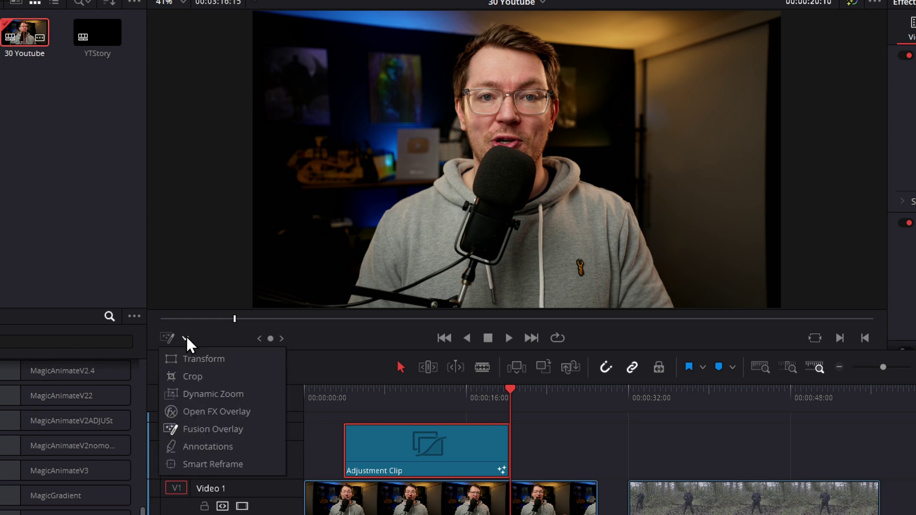
{"action": "left_click", "coordinate": [219, 431]}
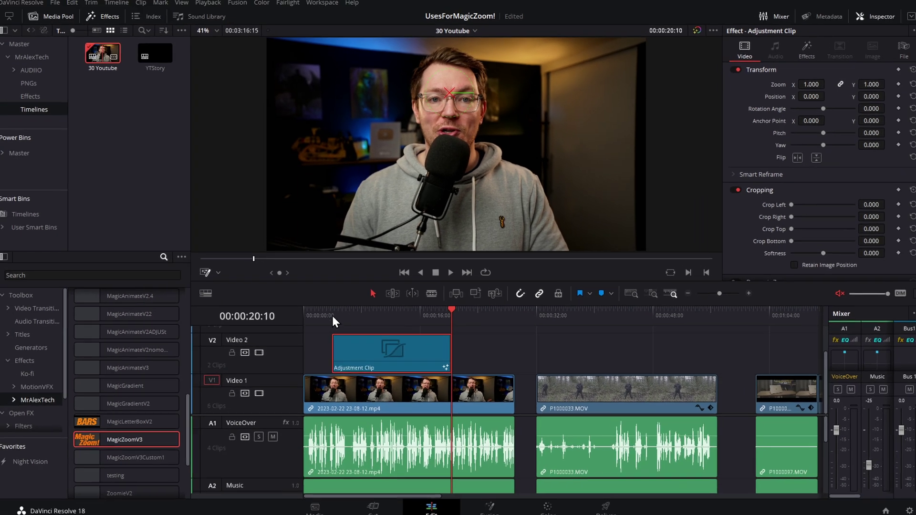
- Try different MagicZoomV3 Zoom Scale values, then shift the adjustment clip later on Video 2
{"action": "left_click", "coordinate": [339, 392]}
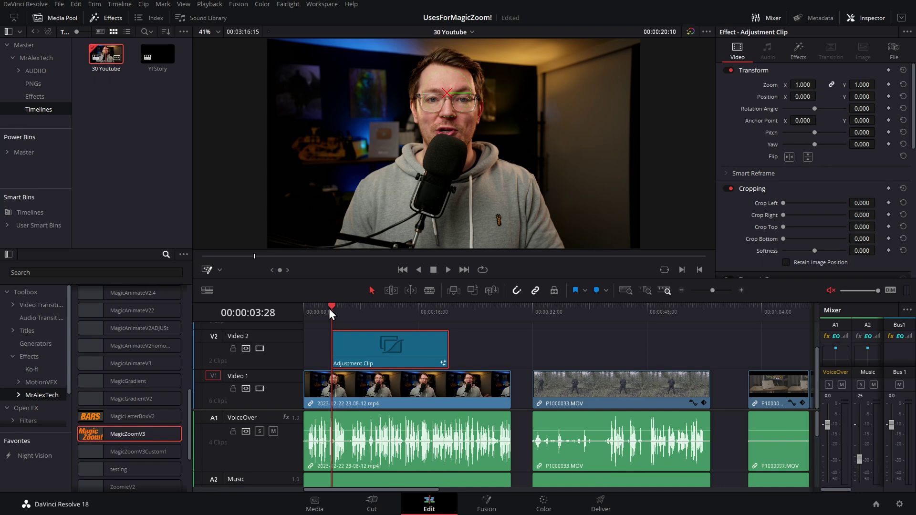
{"action": "key", "text": "space"}
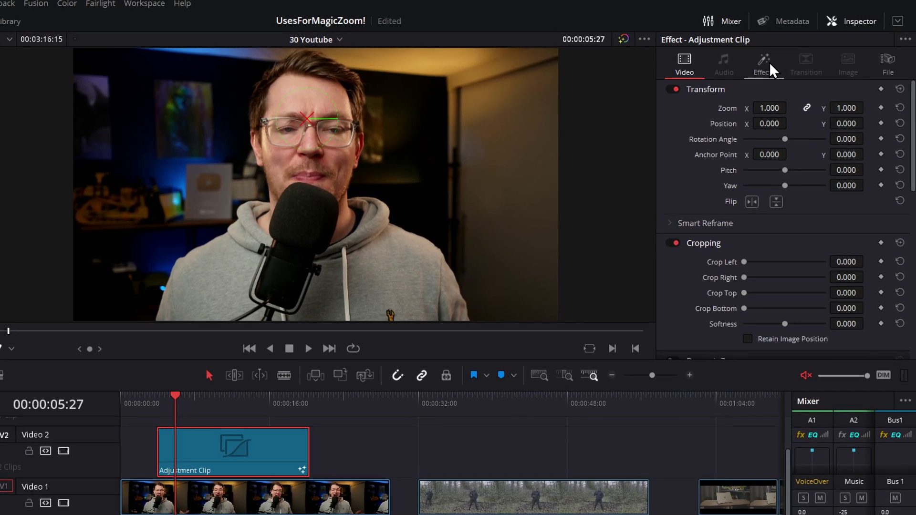
{"action": "left_click", "coordinate": [788, 55]}
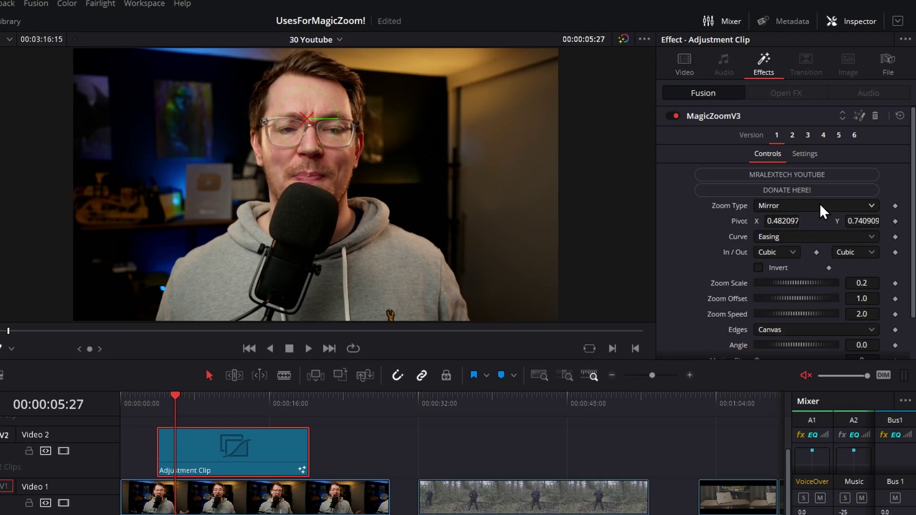
{"action": "left_click_drag", "start_coordinate": [797, 282], "coordinate": [790, 281]}
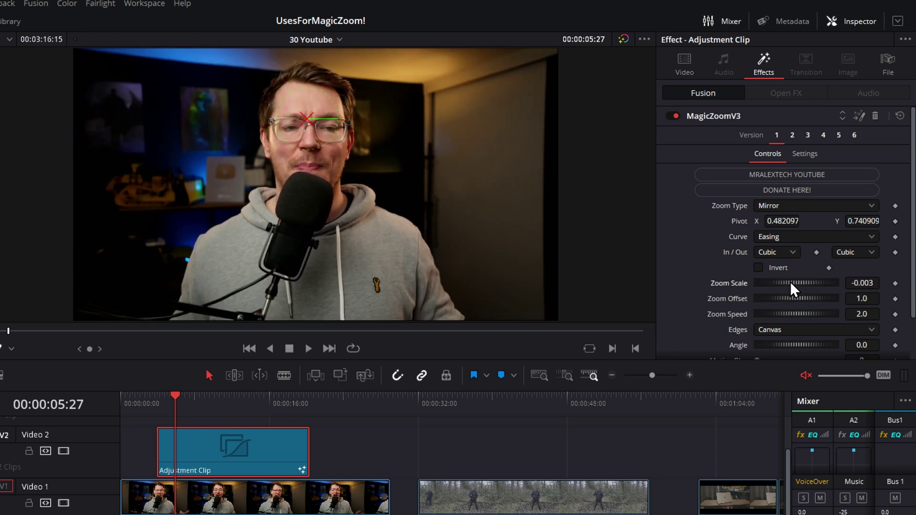
{"action": "left_click_drag", "start_coordinate": [240, 462], "coordinate": [251, 465]}
{"action": "key", "text": "space"}
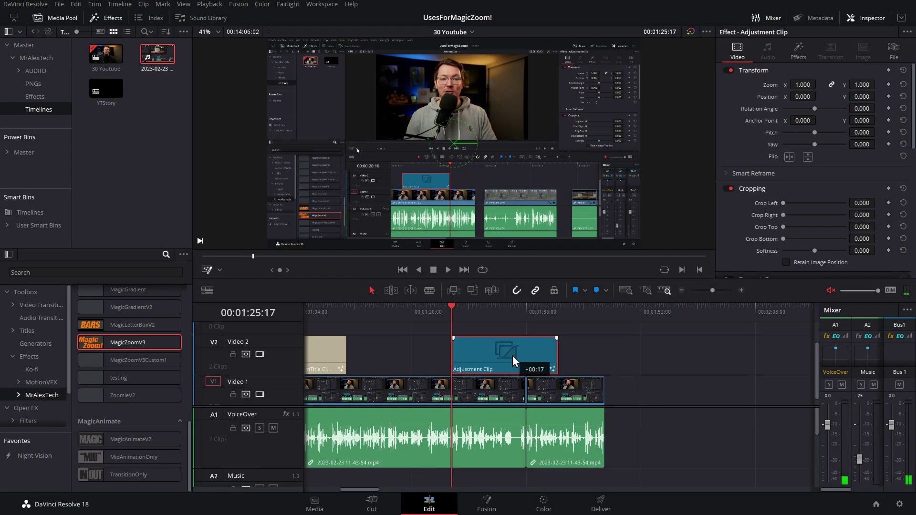
- Drop the adjustment clip in place and name it MagicZoomForThisProject in Inspector > File
{"action": "left_click_drag", "start_coordinate": [512, 356], "coordinate": [512, 356]}
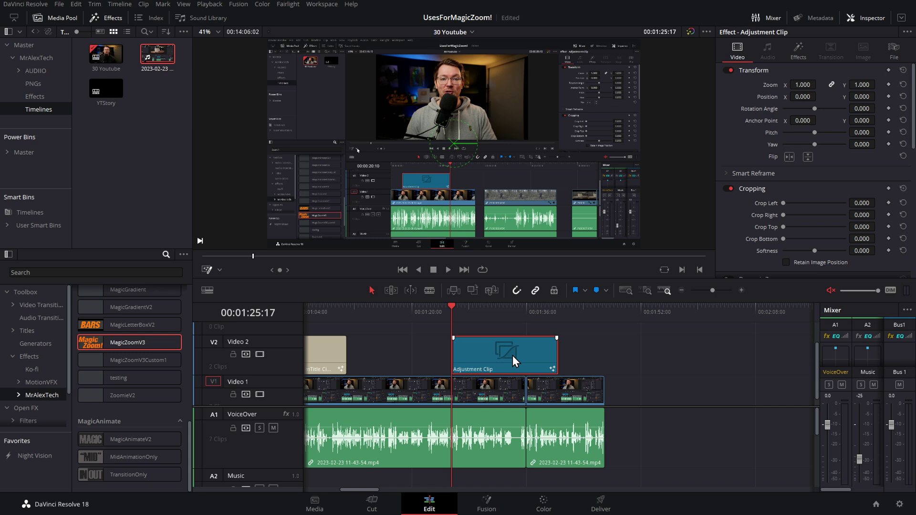
{"action": "left_click", "coordinate": [797, 56]}
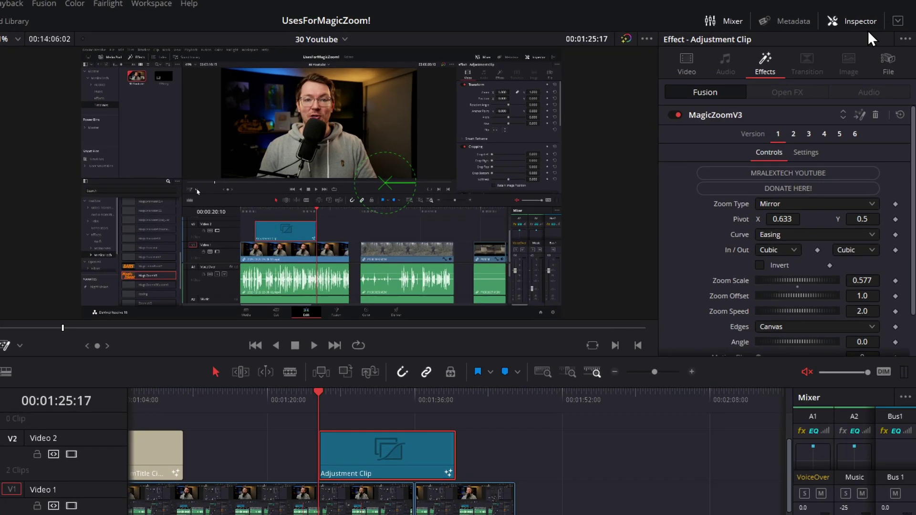
{"action": "left_click", "coordinate": [893, 71]}
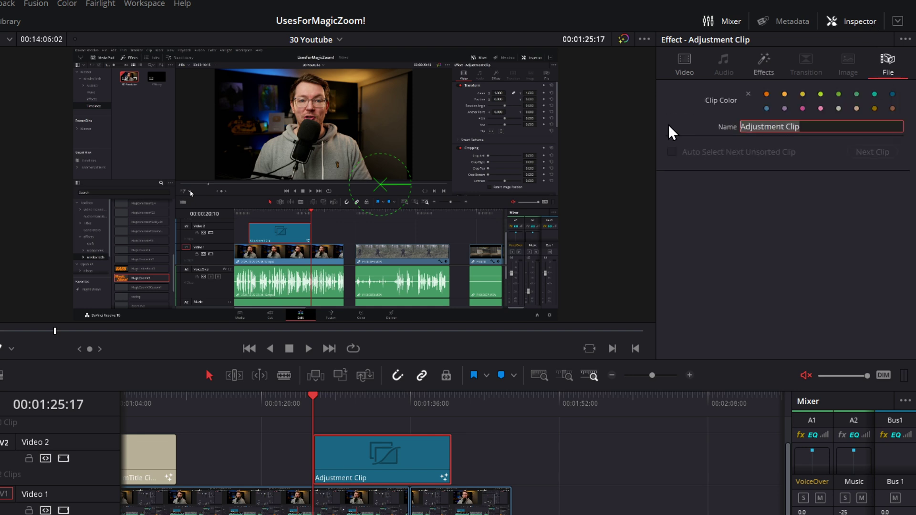
{"action": "type", "text": "MagicZoomForThisProject"}
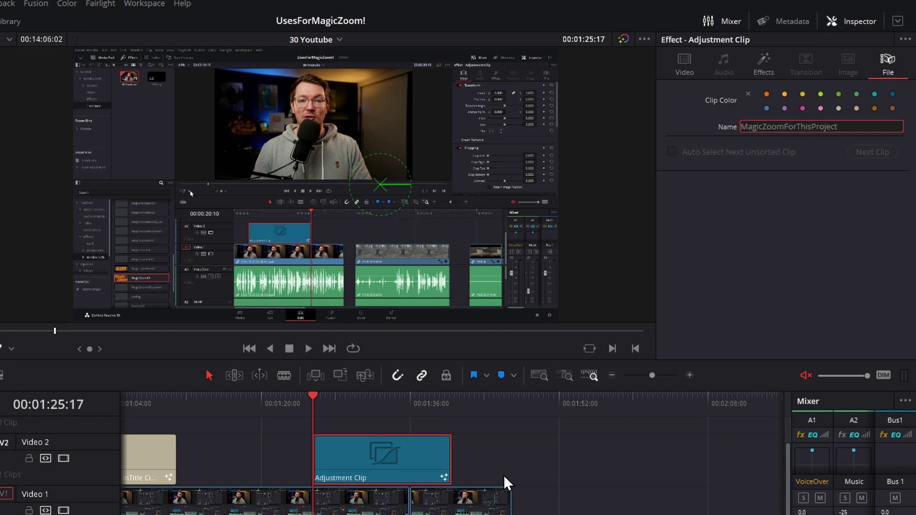
- Confirm the name and save MagicZoomForThisProject into the Media Pool, removing it from Video 2
{"action": "key", "text": "Return"}
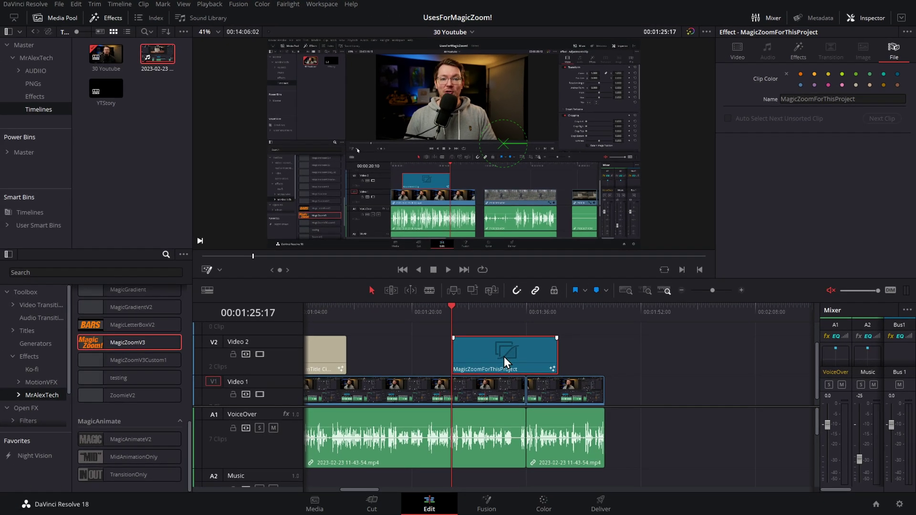
{"action": "left_click_drag", "start_coordinate": [382, 460], "coordinate": [364, 422]}
{"action": "left_click_drag", "start_coordinate": [489, 331], "coordinate": [100, 154]}
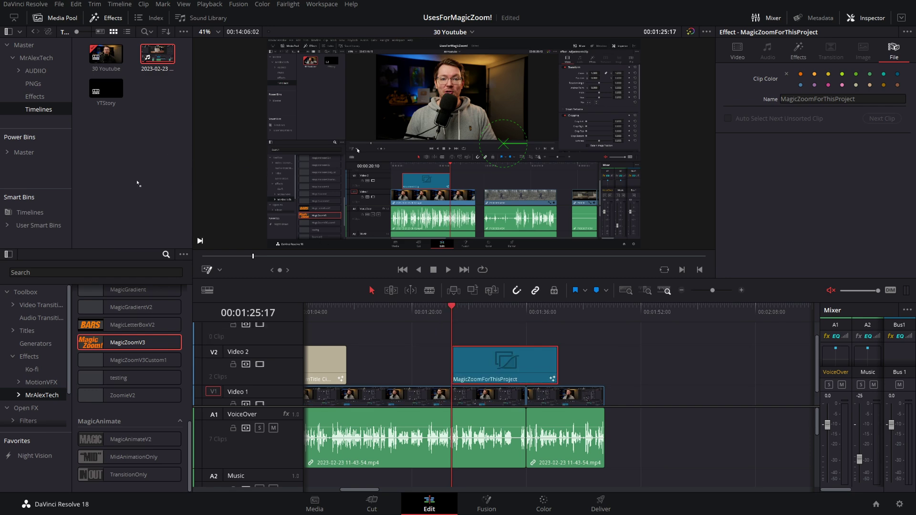
{"action": "left_click_drag", "start_coordinate": [138, 183], "coordinate": [139, 190]}
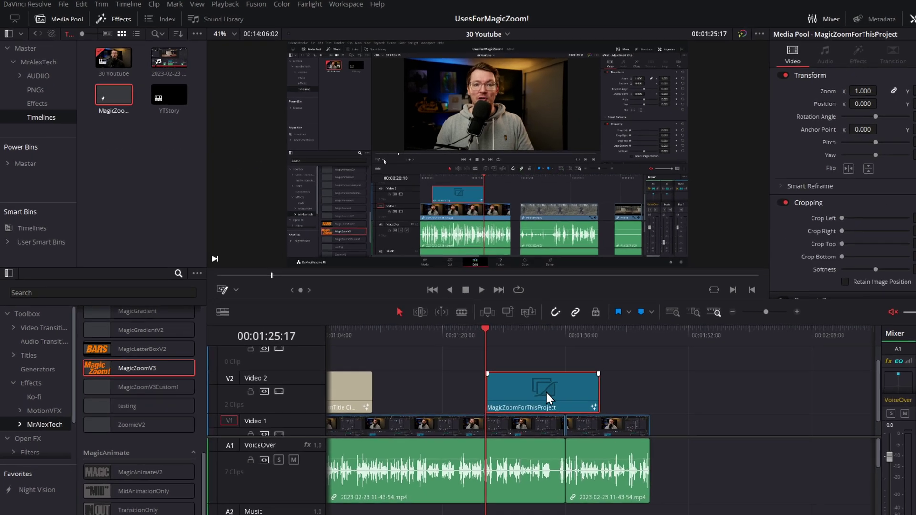
{"action": "key", "text": "Delete"}
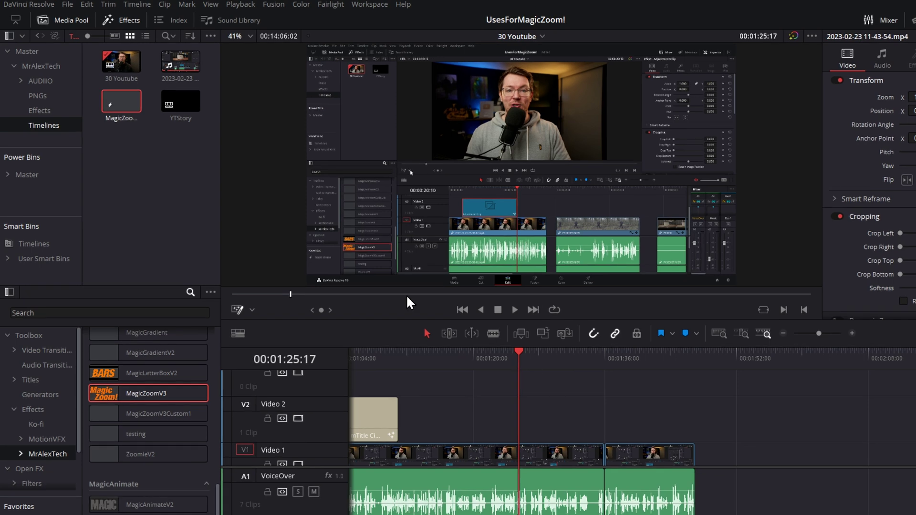
- Place two copies of the saved zoom clip, then marquee-select and delete all three MagicZoom clips
{"action": "left_click", "coordinate": [114, 106]}
{"action": "left_click_drag", "start_coordinate": [422, 307], "coordinate": [483, 425]}
{"action": "left_click_drag", "start_coordinate": [122, 106], "coordinate": [612, 384]}
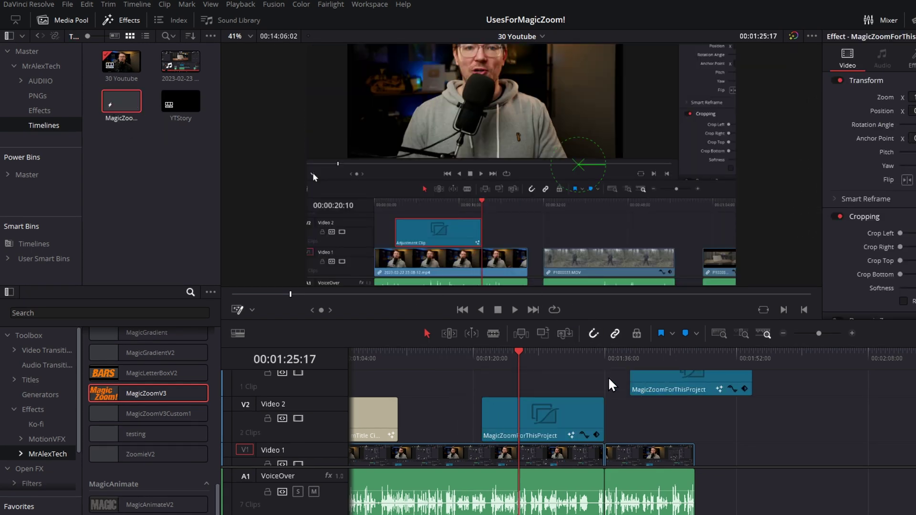
{"action": "left_click_drag", "start_coordinate": [136, 107], "coordinate": [638, 437]}
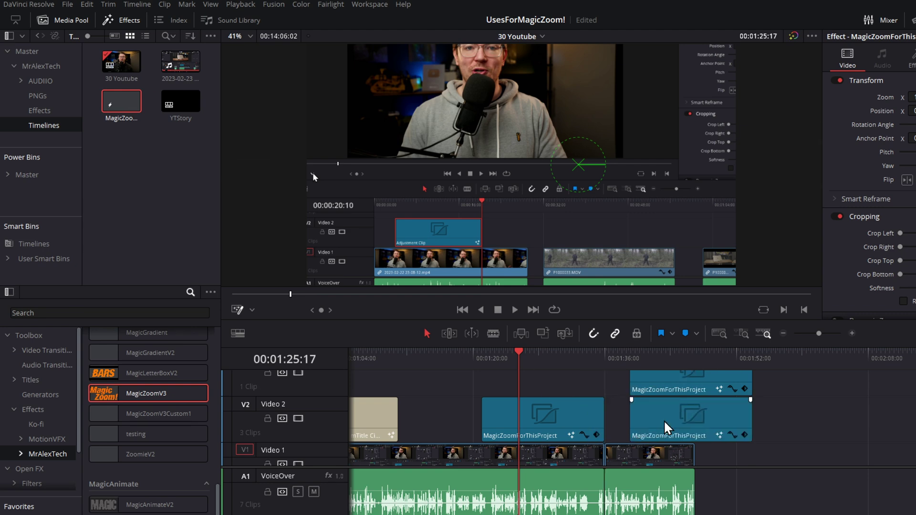
{"action": "left_click_drag", "start_coordinate": [818, 423], "coordinate": [482, 389]}
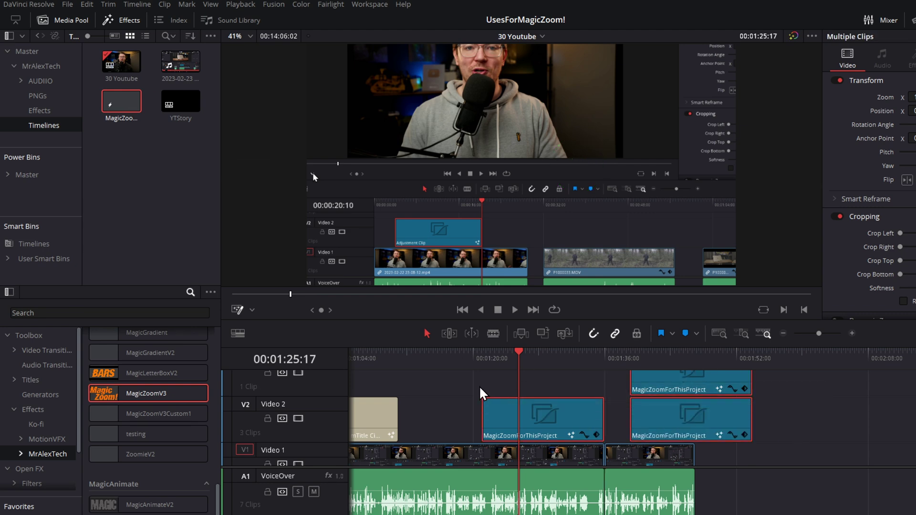
{"action": "key", "text": "Delete"}
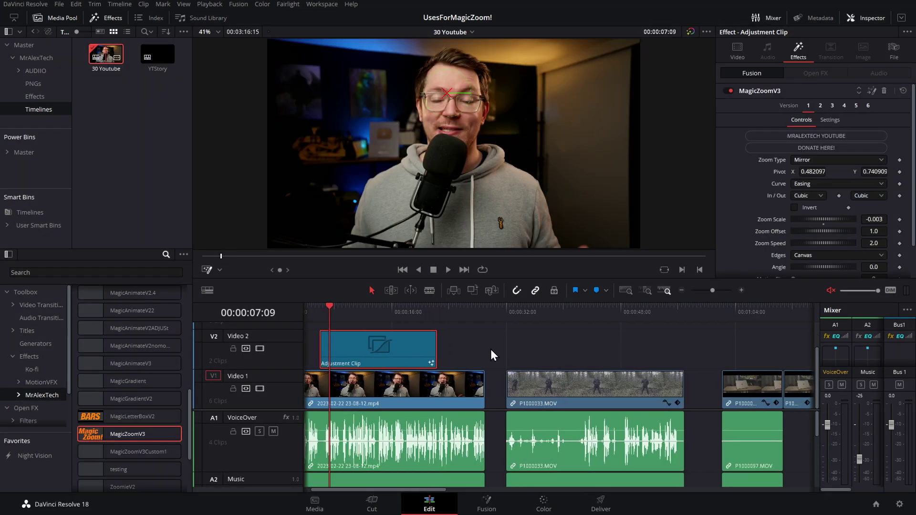
- Scroll to the forest footage and play it from its start
{"action": "scroll", "coordinate": [490, 350], "scroll_direction": "right", "scroll_amount": 5}
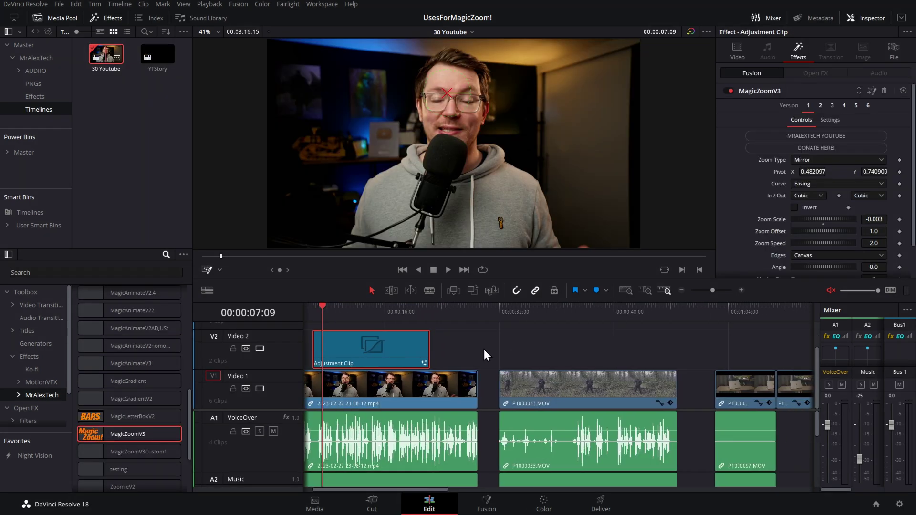
{"action": "left_click", "coordinate": [414, 312]}
{"action": "key", "text": "space"}
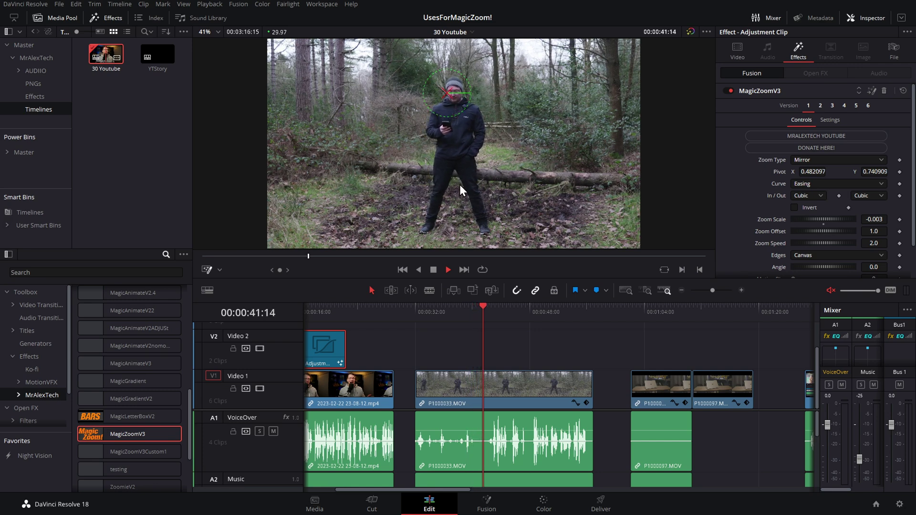
{"action": "key", "text": "space"}
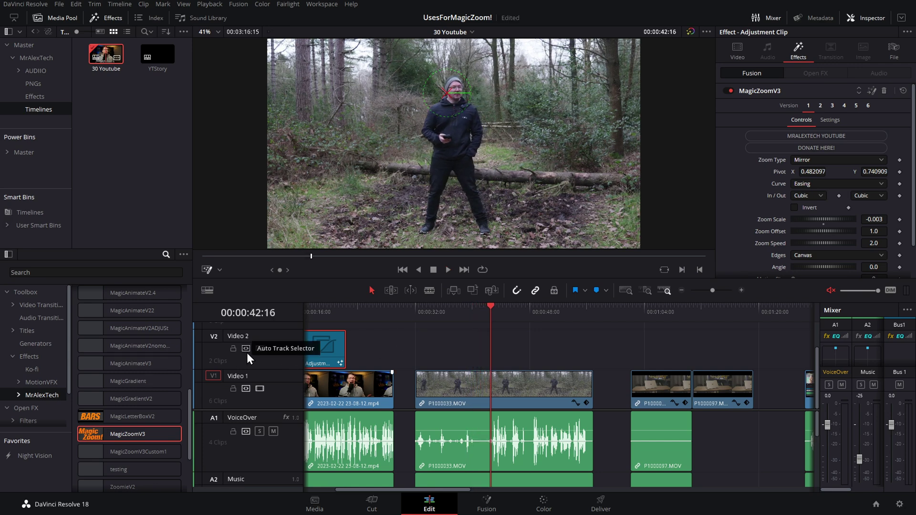
- Place an Adjustment Clip on Video 2 above the forest clip at 00:00:32
{"action": "scroll", "coordinate": [138, 315], "scroll_direction": "up", "scroll_amount": 8}
{"action": "left_click", "coordinate": [29, 356]}
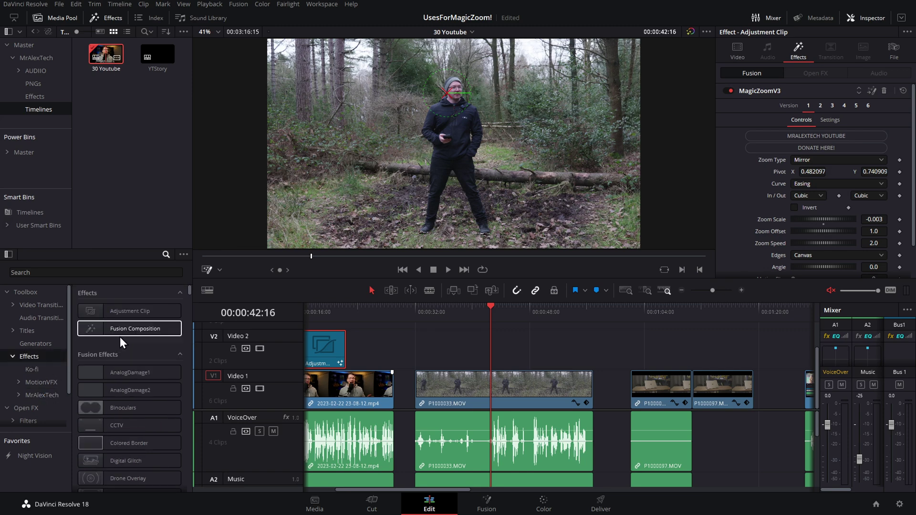
{"action": "left_click_drag", "start_coordinate": [127, 311], "coordinate": [437, 355]}
{"action": "left_click", "coordinate": [34, 394]}
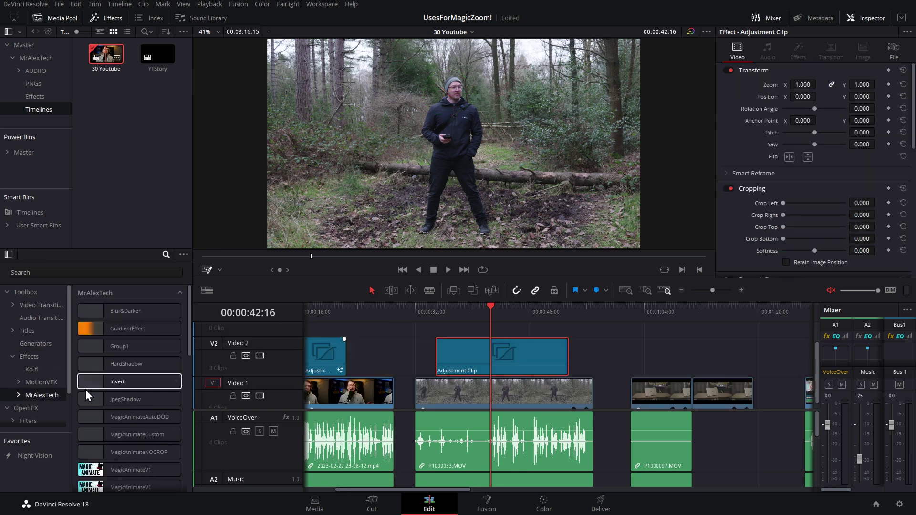
{"action": "scroll", "coordinate": [97, 399], "scroll_direction": "down", "scroll_amount": 5}
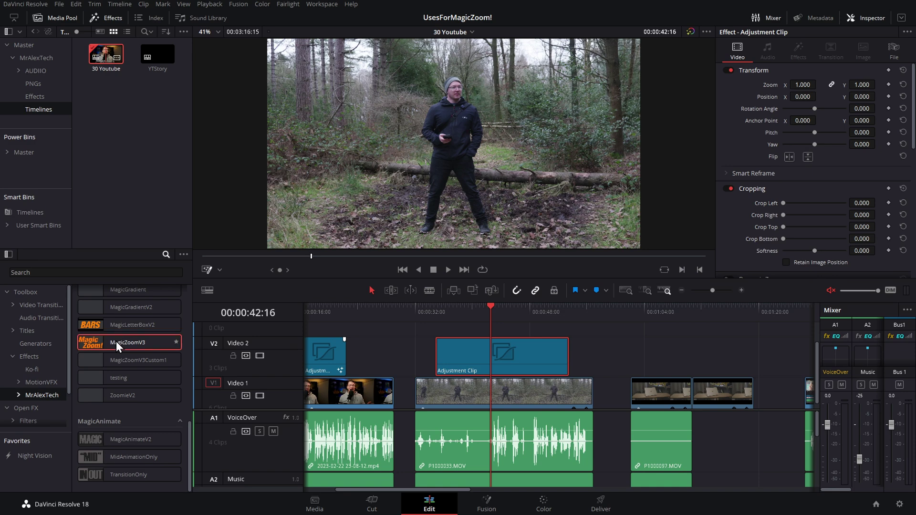
- Apply MagicZoomV3 to the forest adjustment clip with Zoom Type Hold&ZoomOut and preview it
{"action": "left_click_drag", "start_coordinate": [116, 342], "coordinate": [505, 362]}
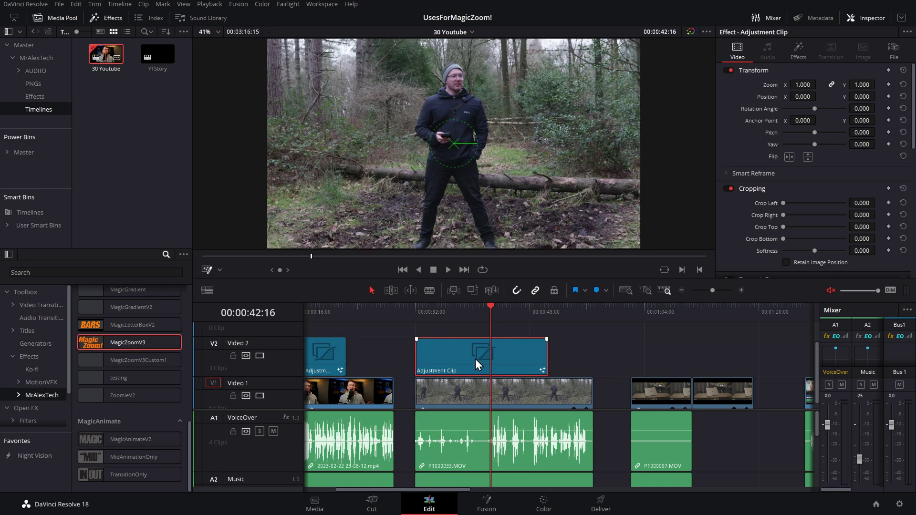
{"action": "left_click", "coordinate": [805, 49]}
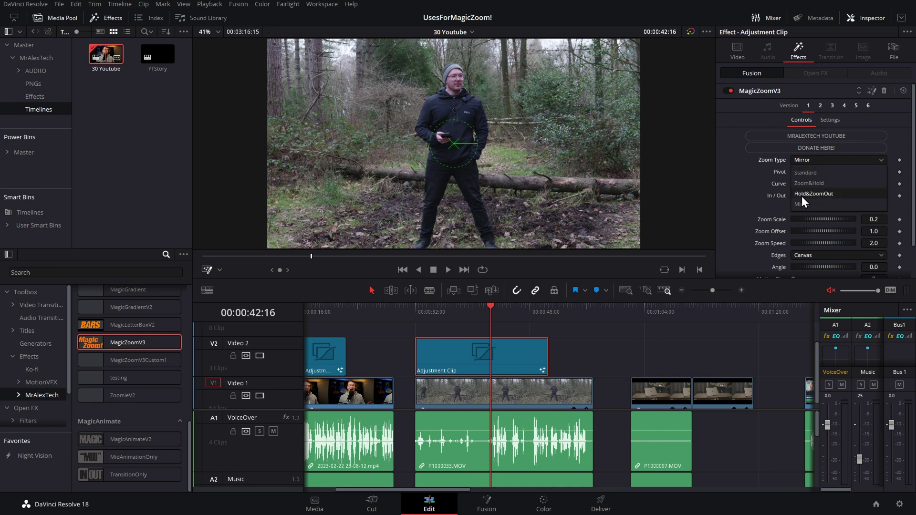
{"action": "left_click", "coordinate": [813, 194]}
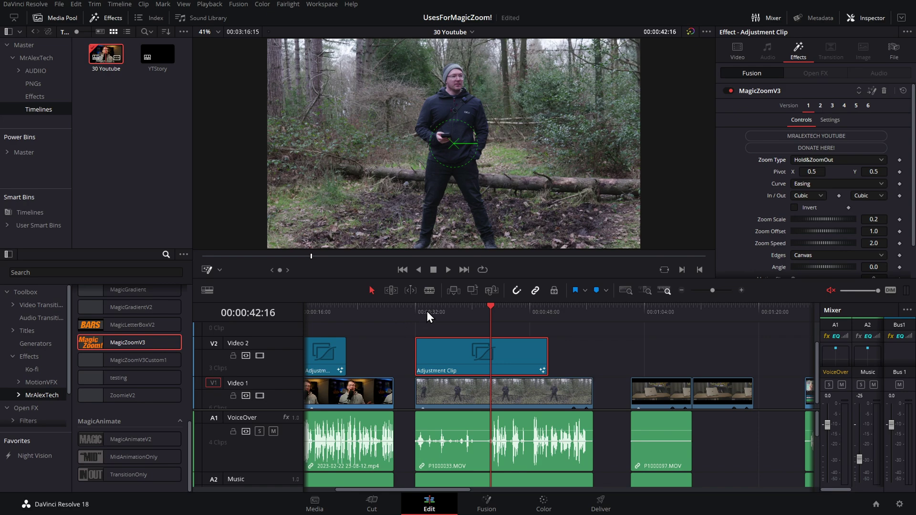
{"action": "left_click", "coordinate": [426, 311]}
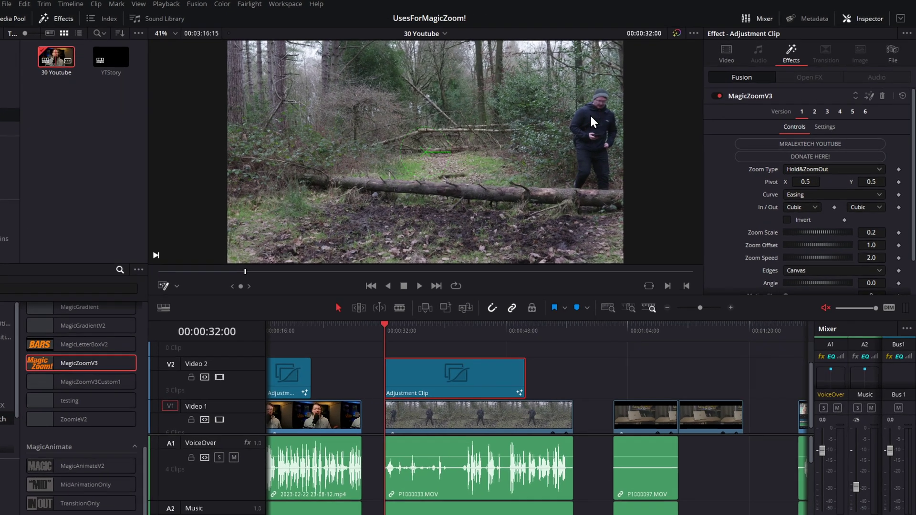
{"action": "key", "text": "space"}
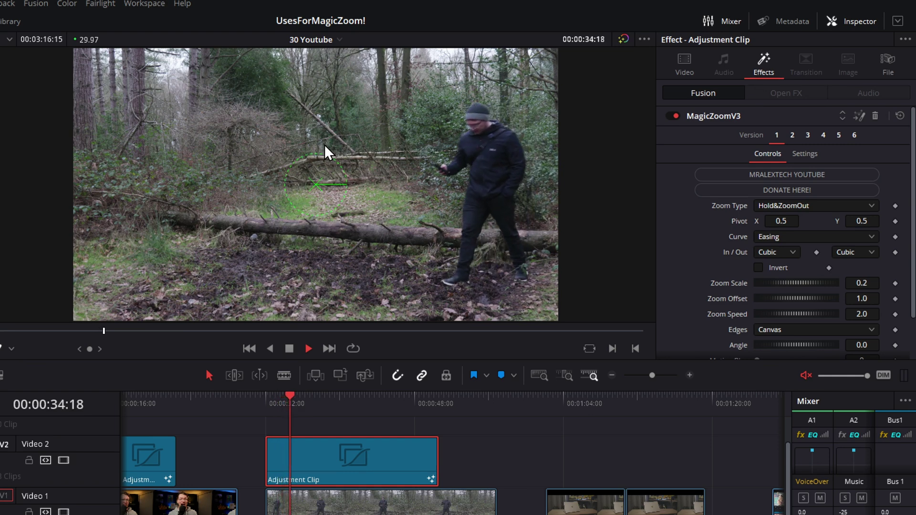
{"action": "key", "text": "space"}
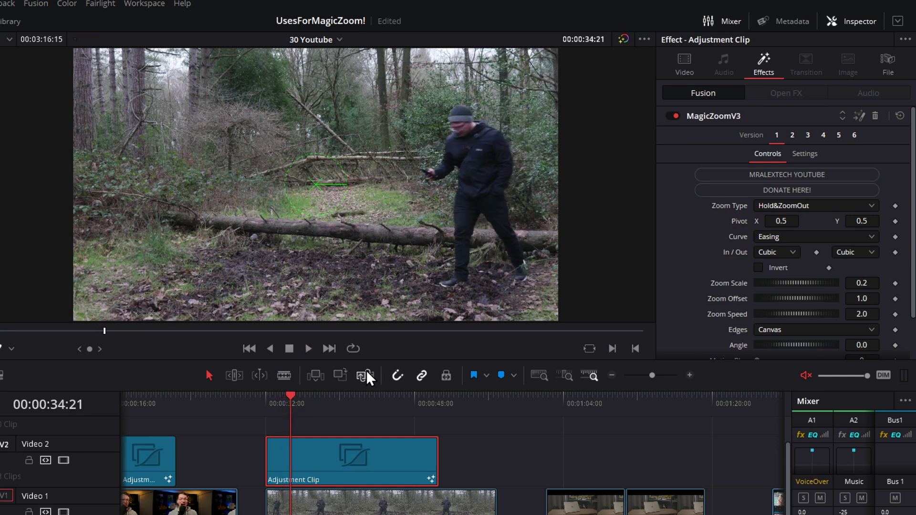
- Trim about seven seconds off the clip's end and replay the zoom from 00:00:32:00
{"action": "left_click_drag", "start_coordinate": [445, 459], "coordinate": [368, 469]}
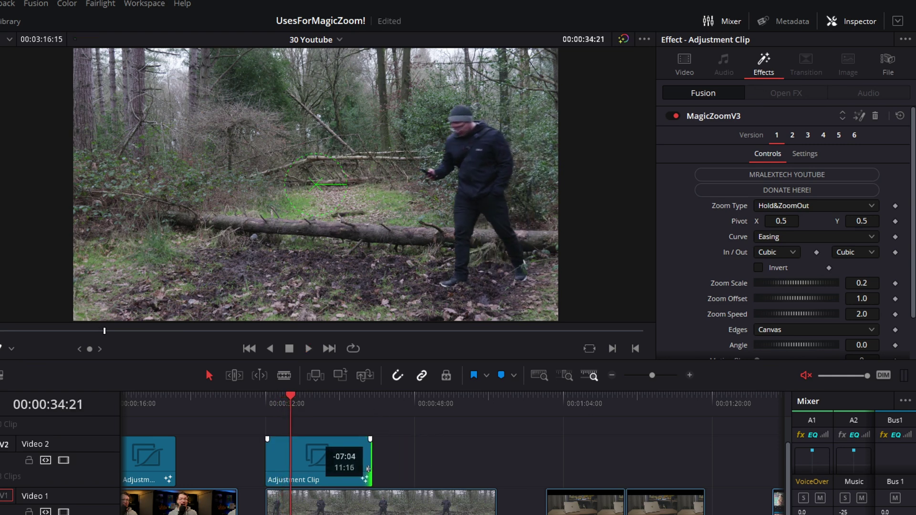
{"action": "left_click", "coordinate": [357, 404]}
{"action": "key", "text": "space"}
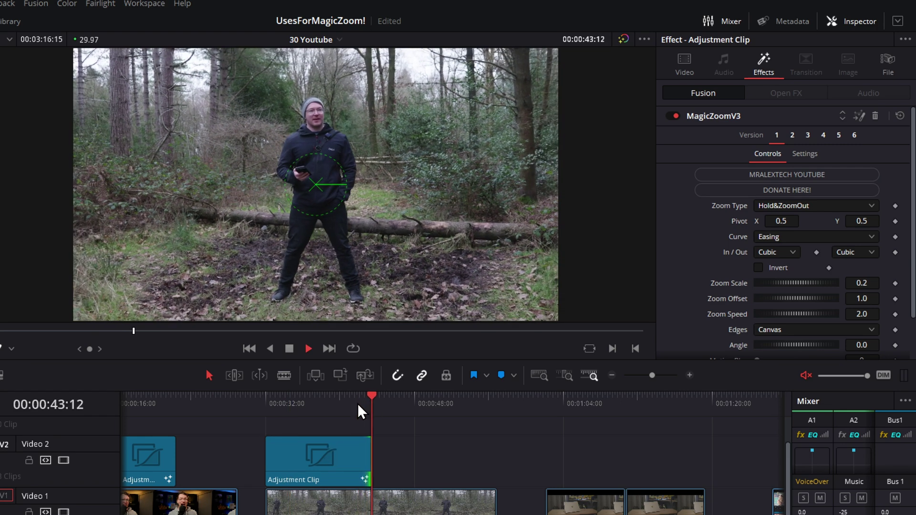
{"action": "key", "text": "space"}
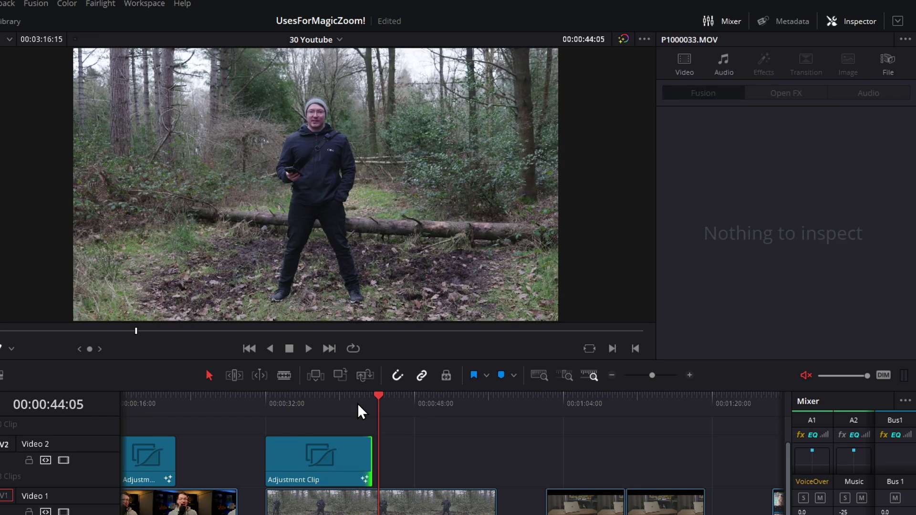
{"action": "left_click", "coordinate": [262, 408]}
{"action": "key", "text": "space"}
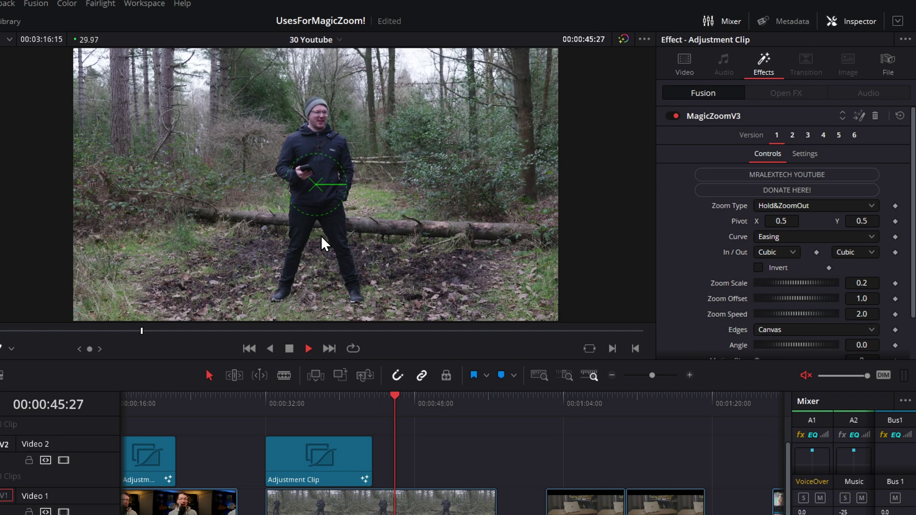
{"action": "left_click", "coordinate": [265, 401]}
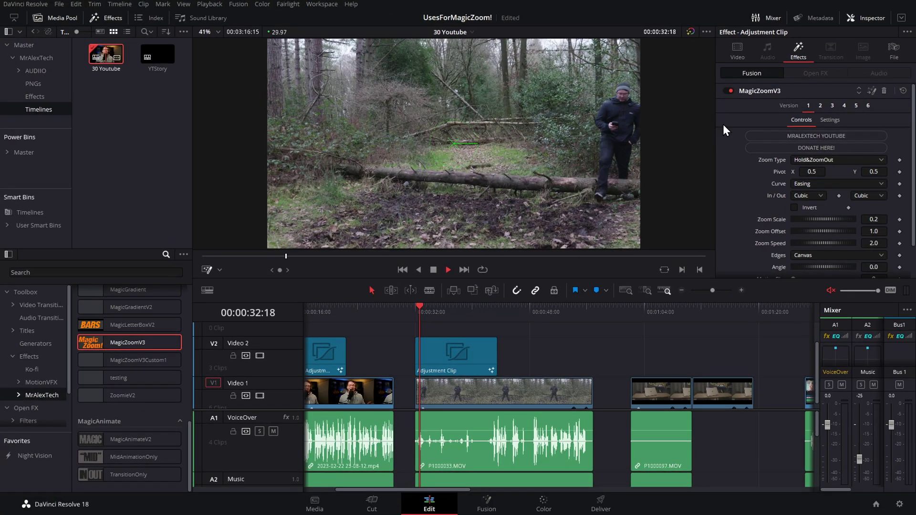
- Drag the zoom pivot onto the man's head, extend the clip's end slightly, and preview
{"action": "left_click", "coordinate": [452, 359]}
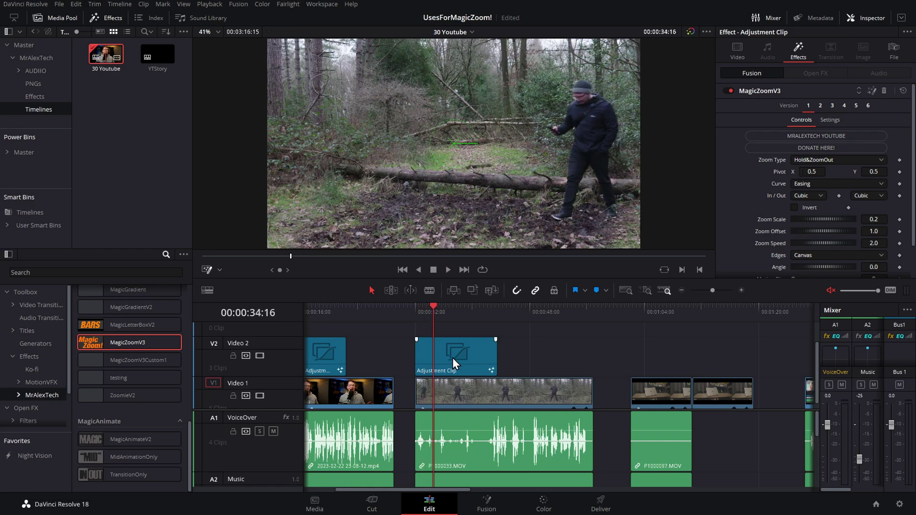
{"action": "left_click_drag", "start_coordinate": [452, 145], "coordinate": [567, 121]}
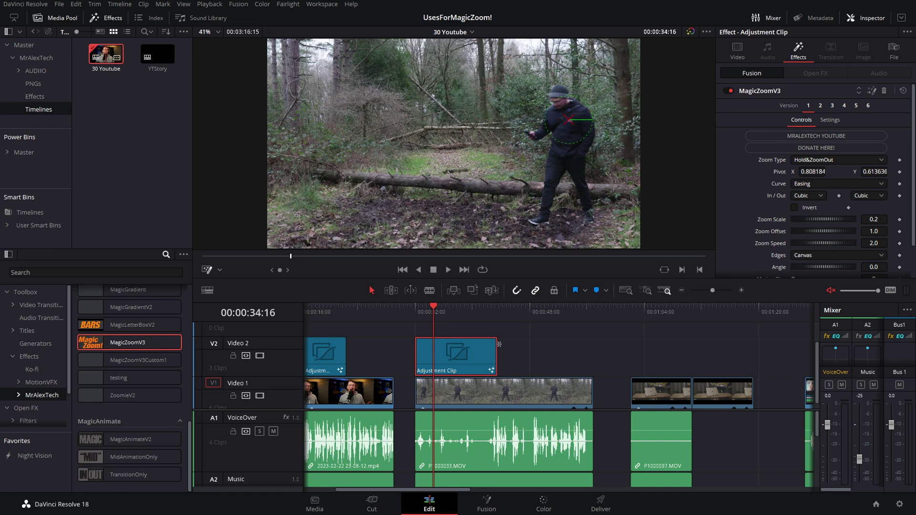
{"action": "left_click_drag", "start_coordinate": [507, 357], "coordinate": [513, 357]}
{"action": "left_click_drag", "start_coordinate": [428, 313], "coordinate": [415, 316]}
{"action": "key", "text": "space"}
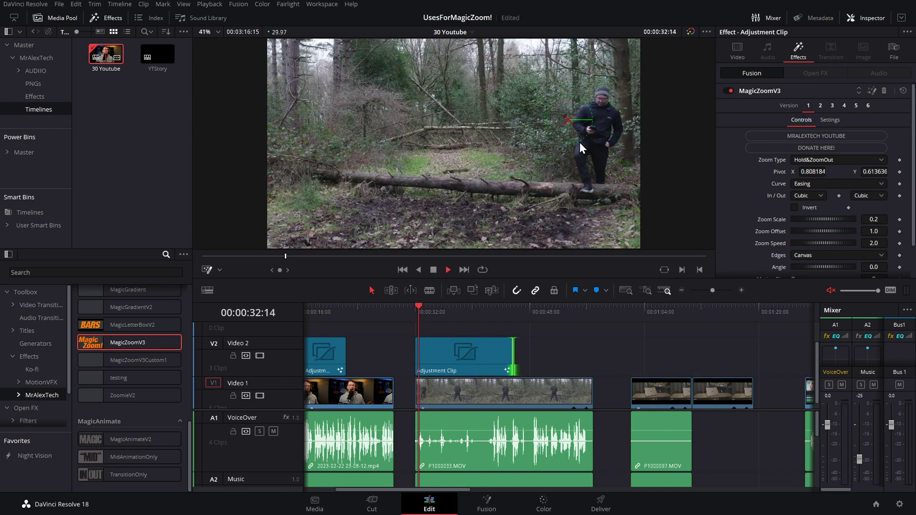
{"action": "key", "text": "space"}
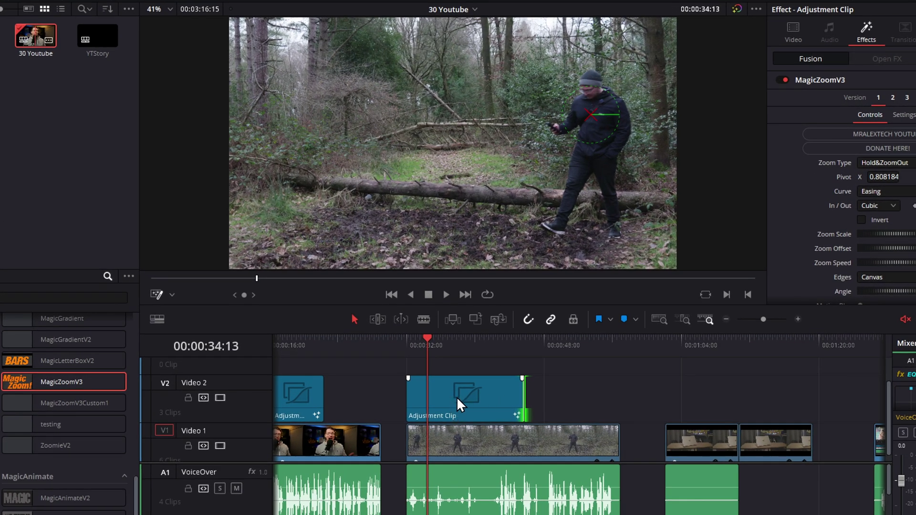
{"action": "left_click", "coordinate": [457, 397]}
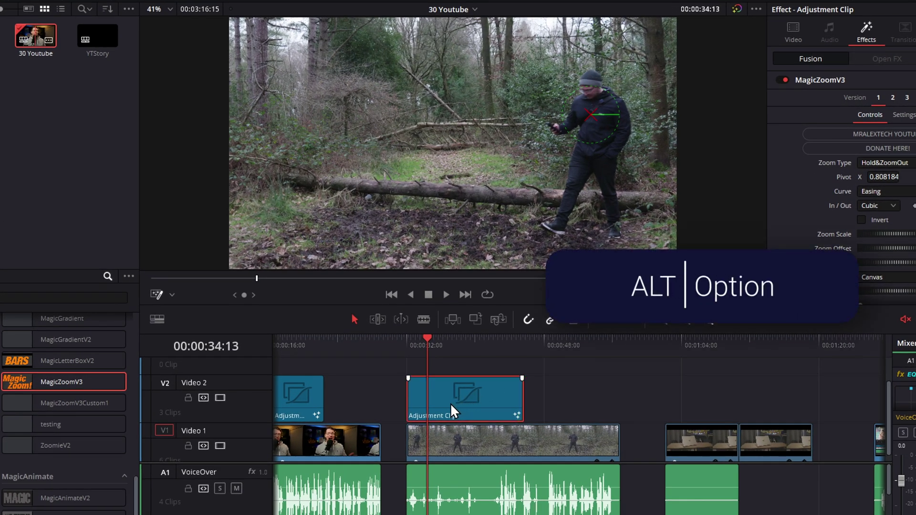
- Duplicate the clip onto Video 3 with Zoom Type Mirror, starting around 34:05, and preview
{"action": "left_click_drag", "start_coordinate": [451, 403], "coordinate": [450, 384]}
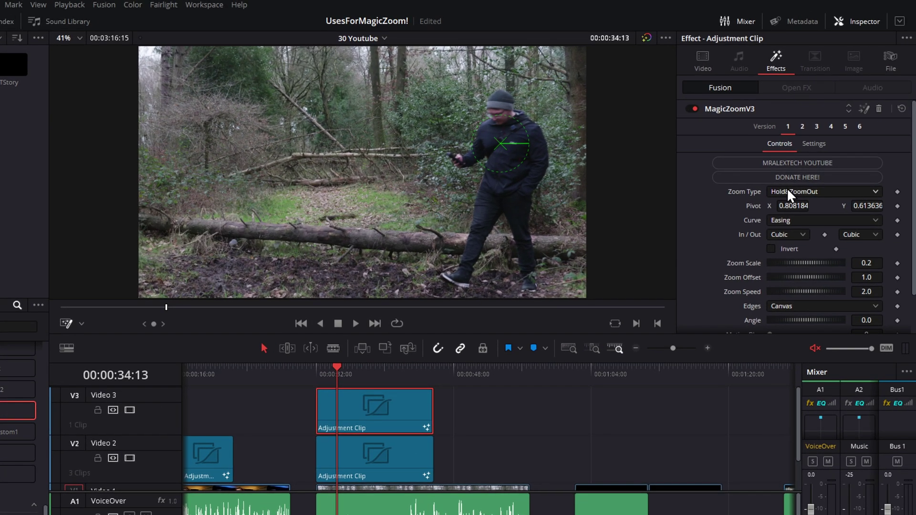
{"action": "left_click", "coordinate": [878, 163]}
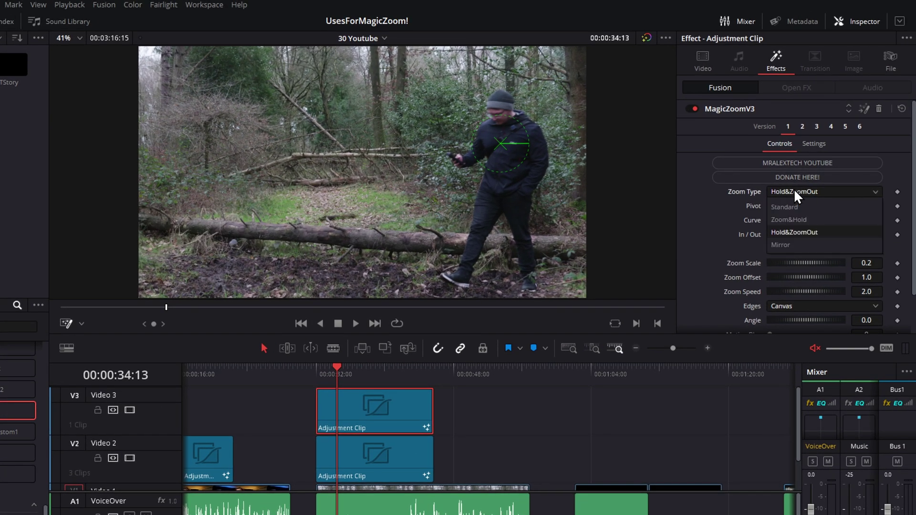
{"action": "left_click", "coordinate": [788, 244]}
{"action": "key", "text": "Up"}
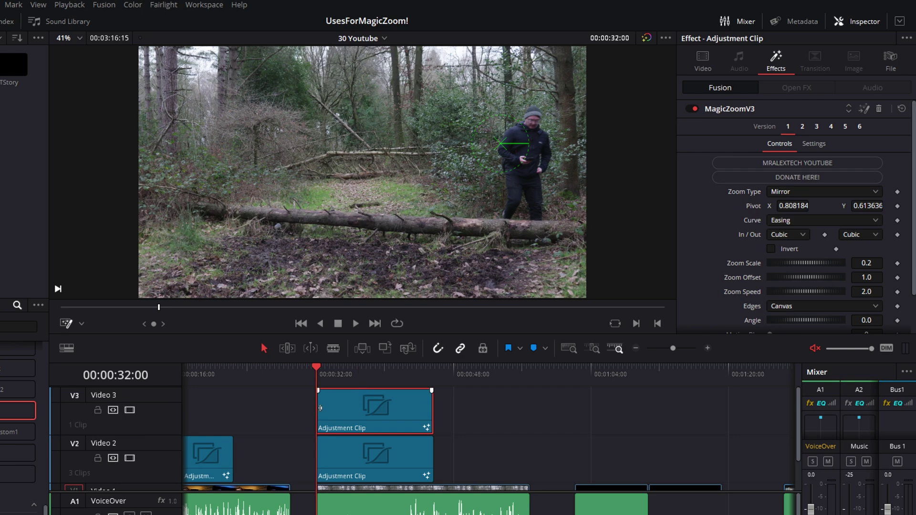
{"action": "left_click_drag", "start_coordinate": [318, 408], "coordinate": [338, 407]}
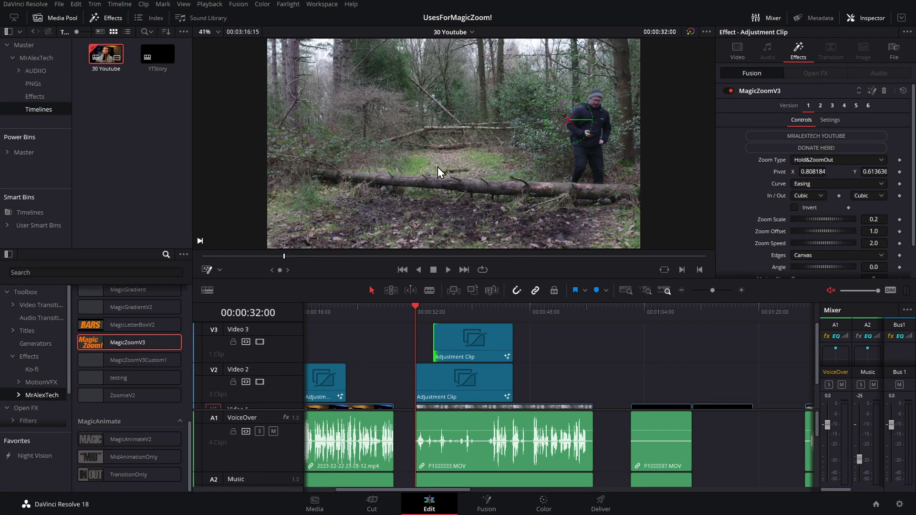
{"action": "key", "text": "space"}
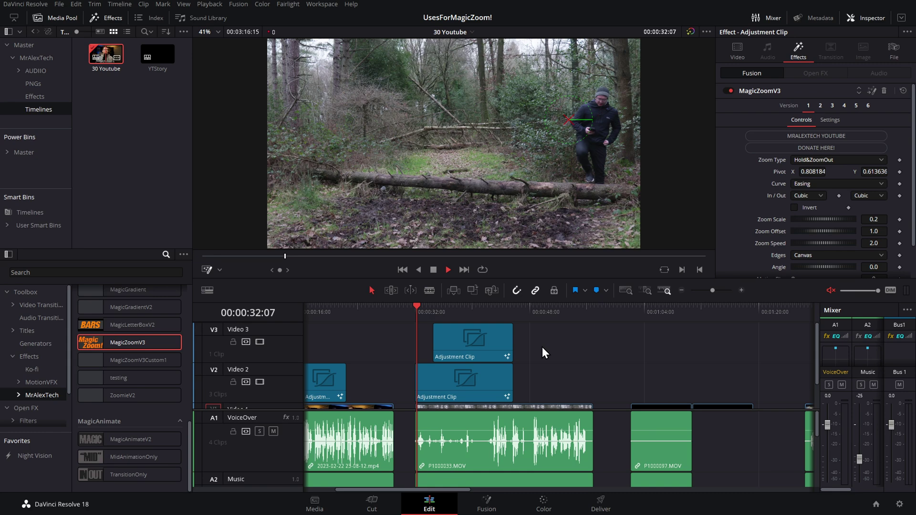
{"action": "key", "text": "space"}
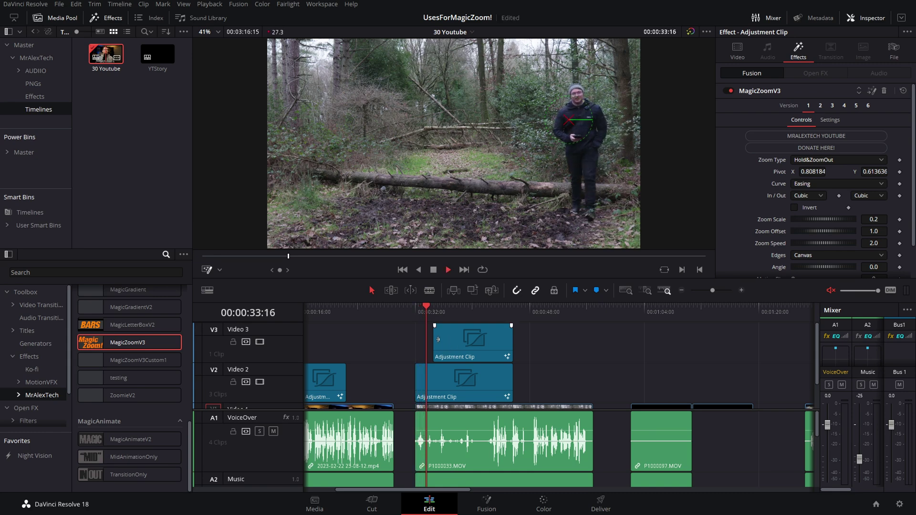
{"action": "key", "text": "space"}
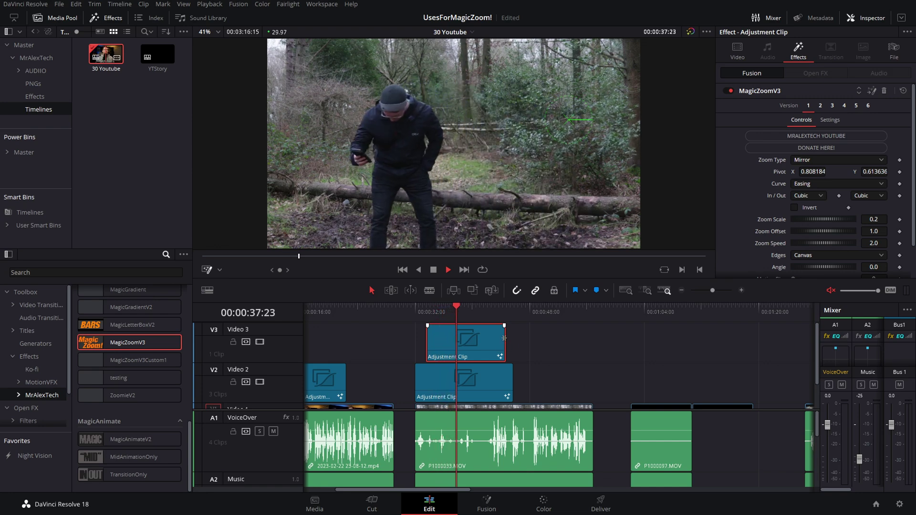
- Trim the ends of the Video 3 and Video 2 adjustment clips shorter
{"action": "left_click_drag", "start_coordinate": [504, 342], "coordinate": [478, 341]}
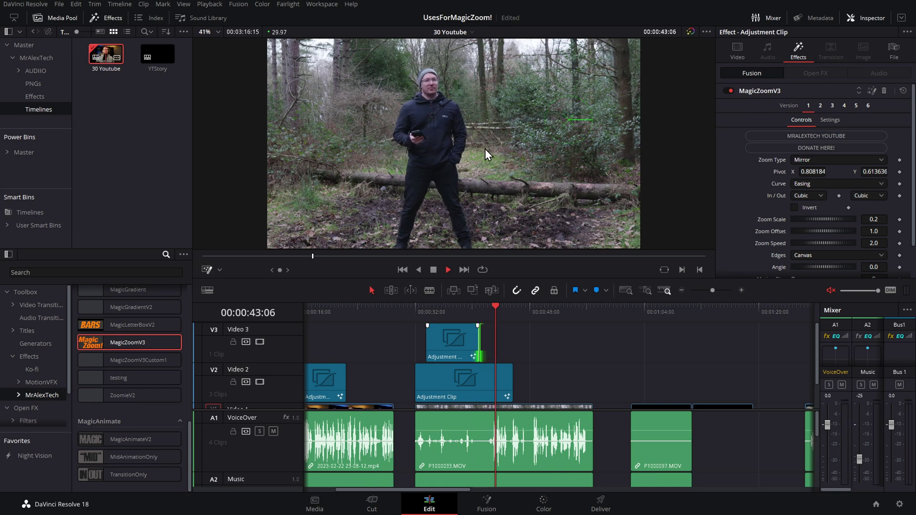
{"action": "left_click_drag", "start_coordinate": [513, 384], "coordinate": [503, 384]}
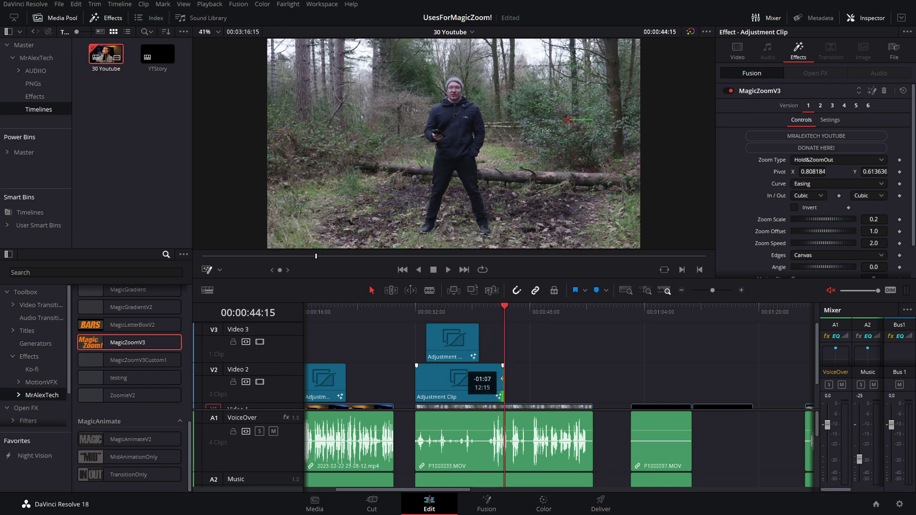
{"action": "left_click", "coordinate": [494, 312]}
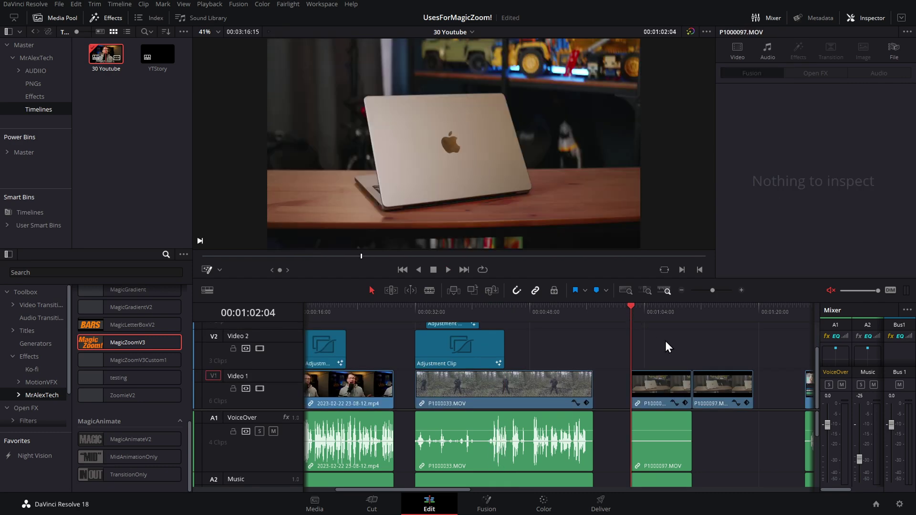
{"action": "scroll", "coordinate": [630, 340], "scroll_direction": "right", "scroll_amount": 3}
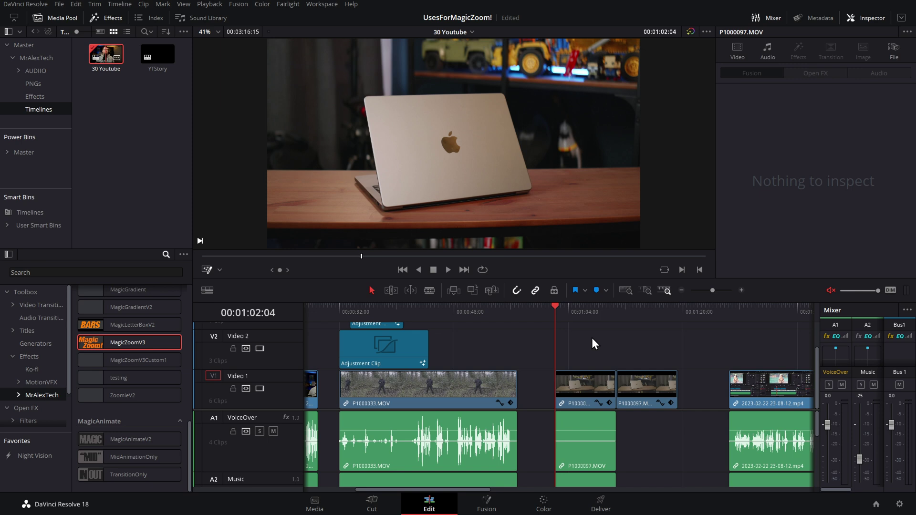
- Copy the adjustment clip over the laptop shot, reset MagicZoomV3, and load Version 6
{"action": "key", "text": "space"}
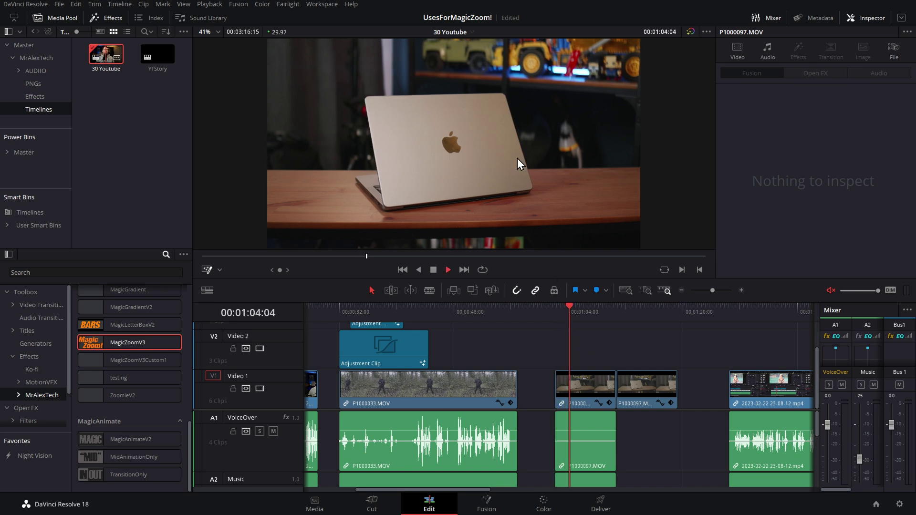
{"action": "key", "text": "space"}
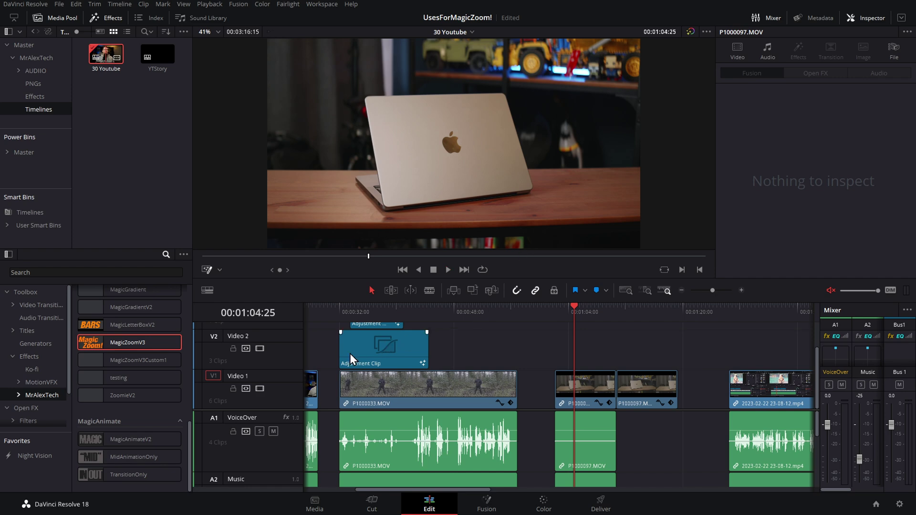
{"action": "left_click_drag", "start_coordinate": [358, 351], "coordinate": [592, 347]}
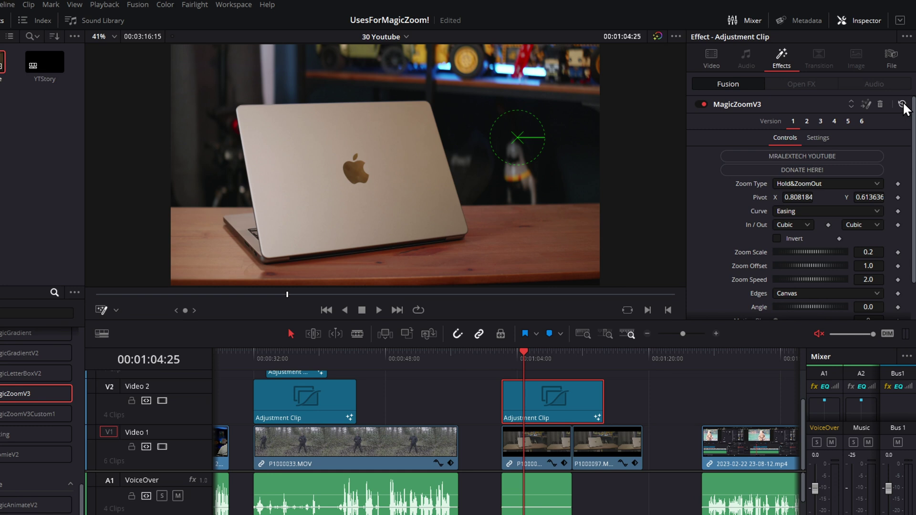
{"action": "left_click", "coordinate": [902, 104]}
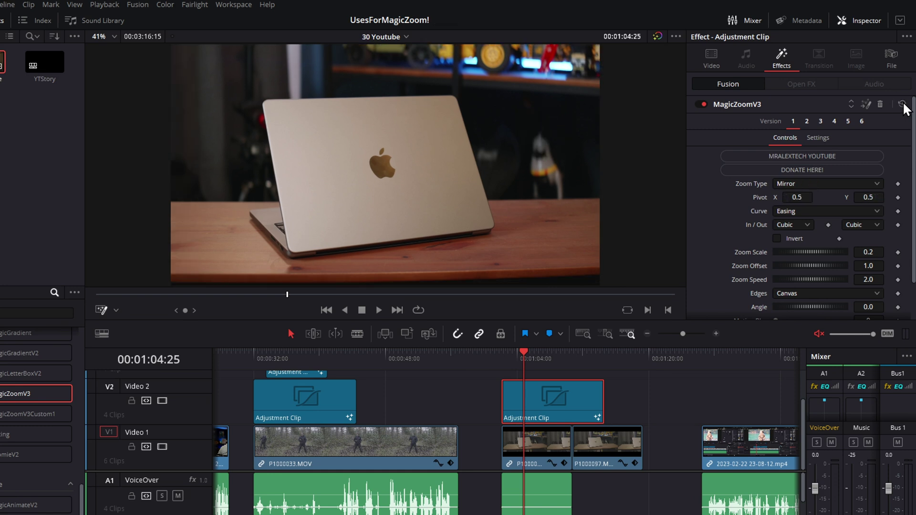
{"action": "left_click", "coordinate": [859, 120]}
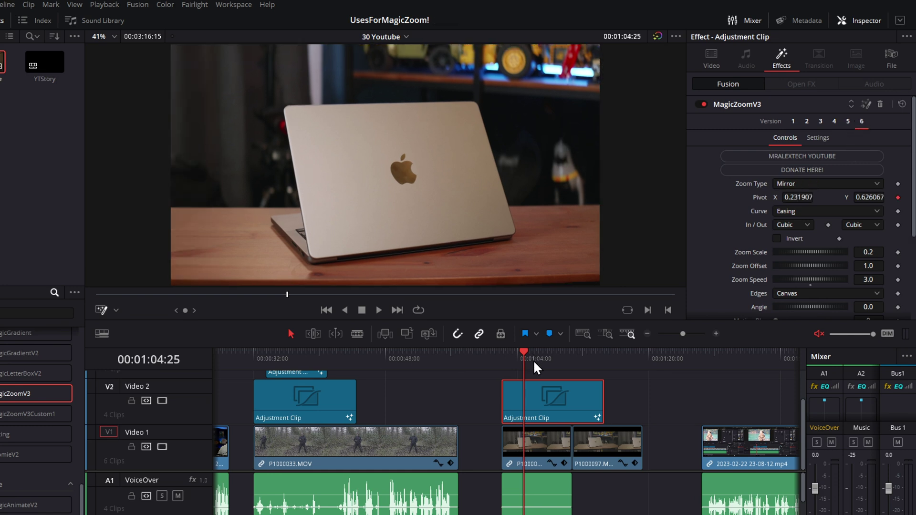
- Preview the Version 6 zoom, then shorten the clip's end and replay it
{"action": "left_click", "coordinate": [508, 359]}
{"action": "left_click", "coordinate": [716, 333]}
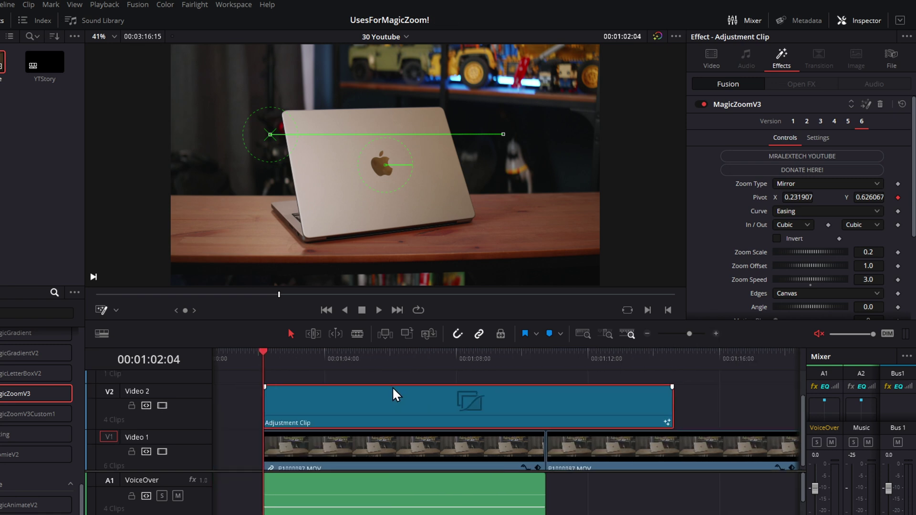
{"action": "left_click", "coordinate": [378, 310]}
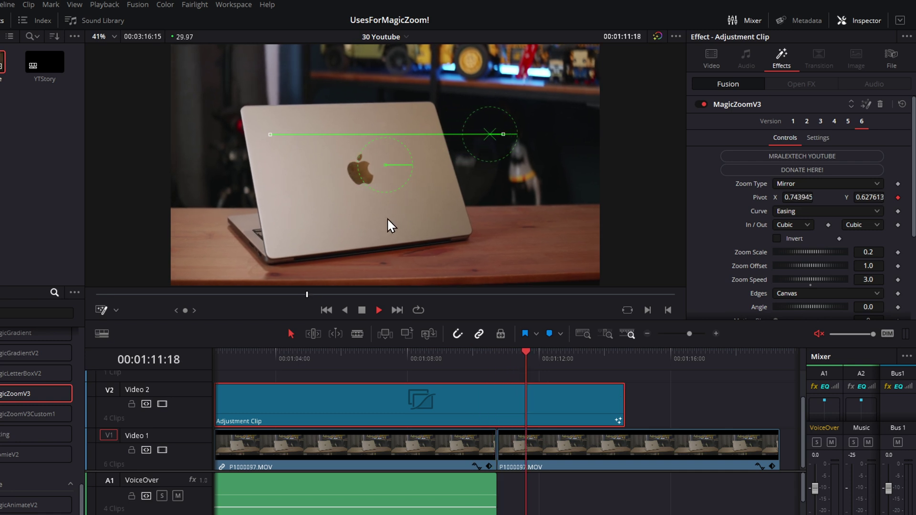
{"action": "key", "text": "space"}
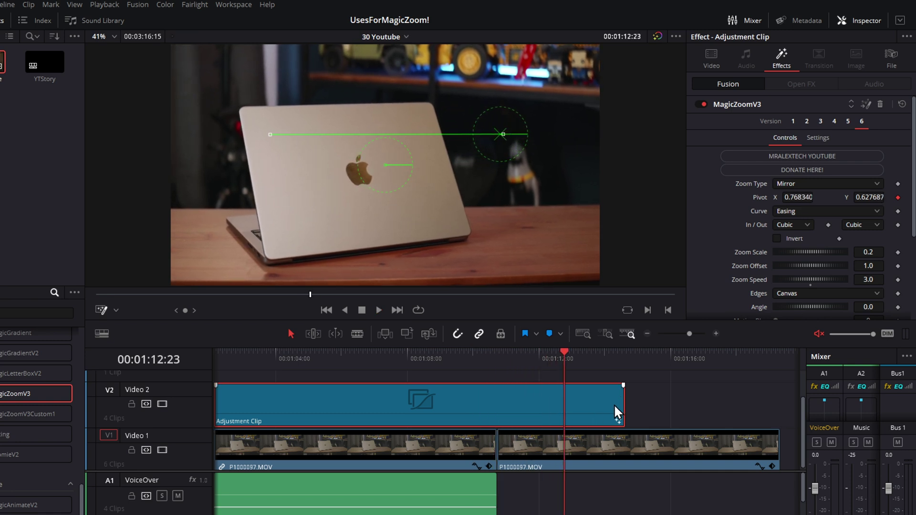
{"action": "left_click_drag", "start_coordinate": [623, 400], "coordinate": [526, 400]}
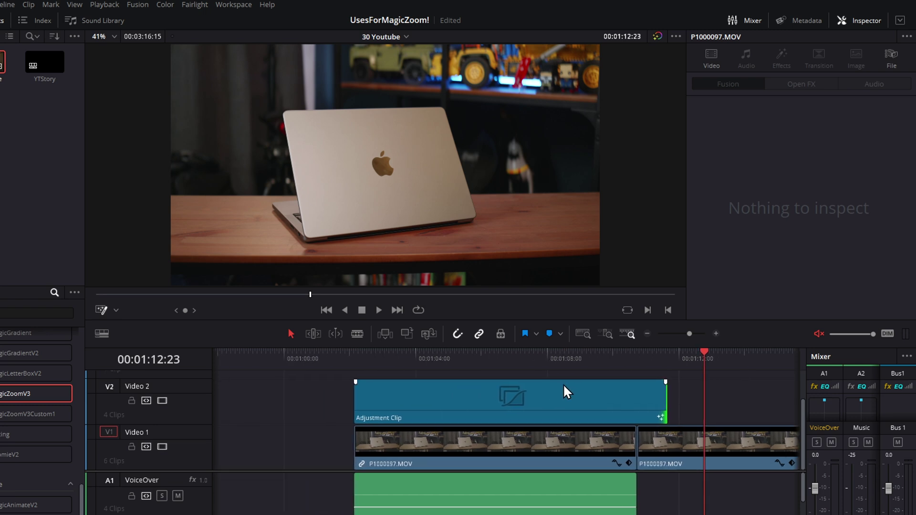
{"action": "left_click", "coordinate": [352, 358]}
{"action": "key", "text": "space"}
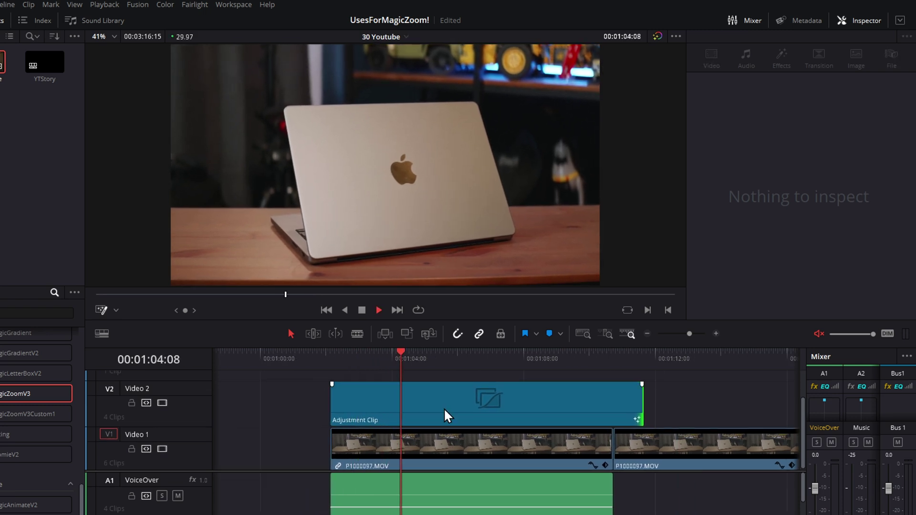
- Set the laptop adjustment clip's MagicZoomV3 Zoom Type to Zoom&Hold
{"action": "left_click", "coordinate": [443, 407]}
{"action": "key", "text": "space"}
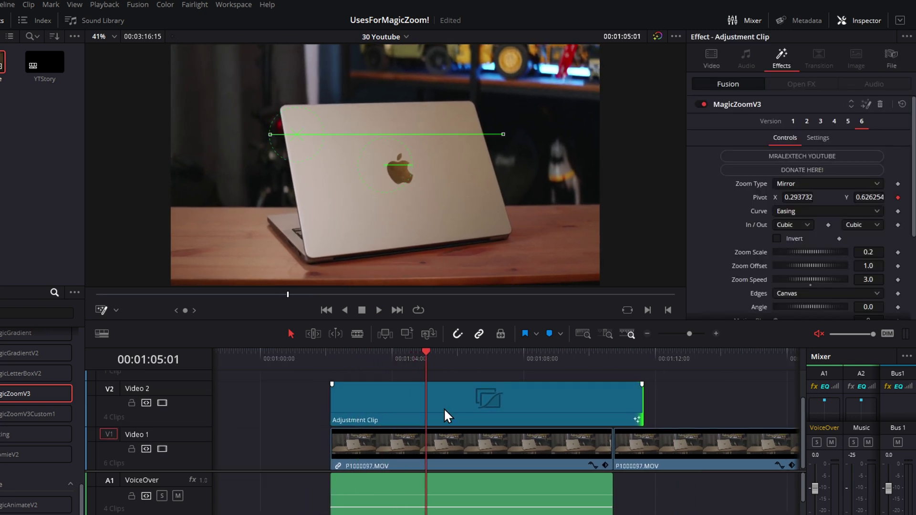
{"action": "left_click", "coordinate": [647, 333]}
{"action": "scroll", "coordinate": [602, 393], "scroll_direction": "right", "scroll_amount": 3}
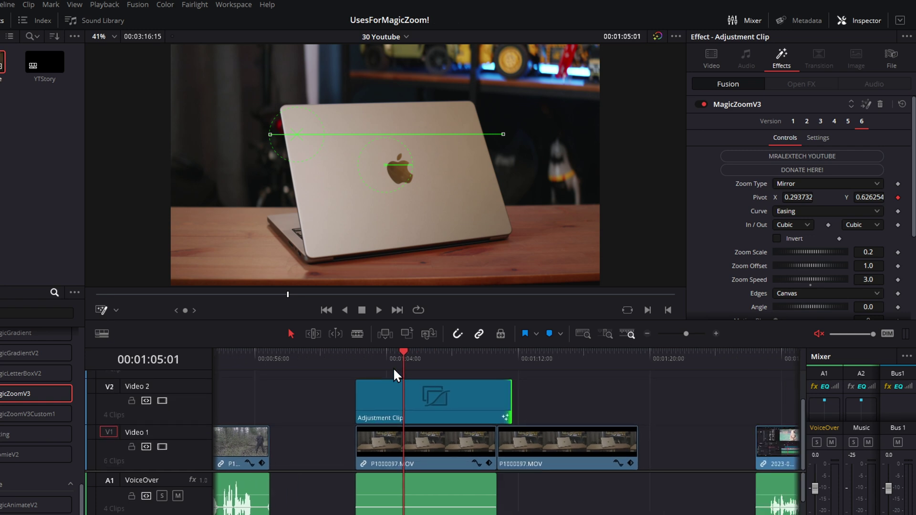
{"action": "key", "text": "Up"}
{"action": "left_click", "coordinate": [411, 406]}
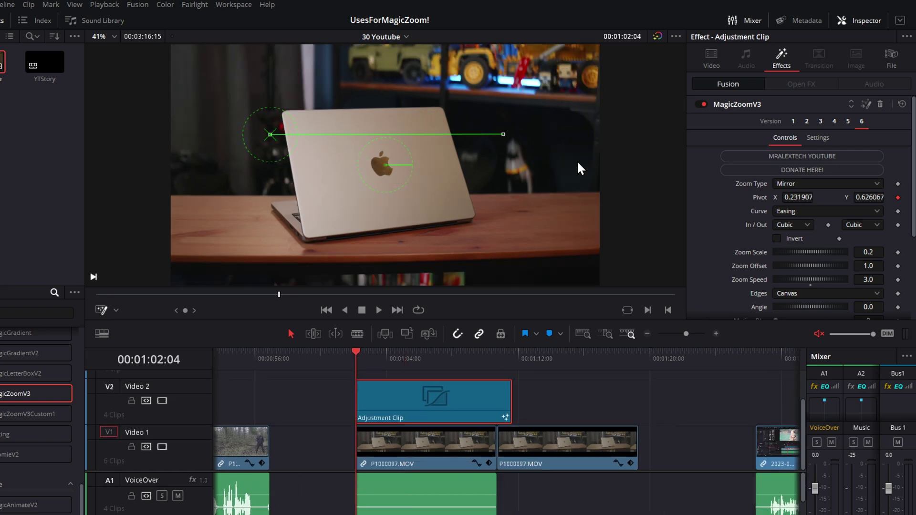
{"action": "left_click", "coordinate": [805, 185]}
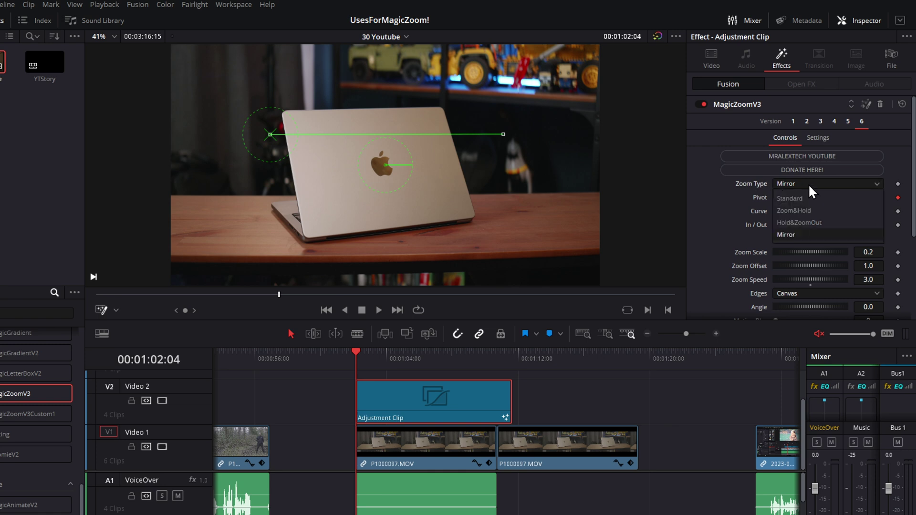
{"action": "left_click", "coordinate": [809, 210]}
- Shorten the adjustment clip's end and play back the Zoom&Hold zoom to check it
{"action": "key", "text": "ctrl+z"}
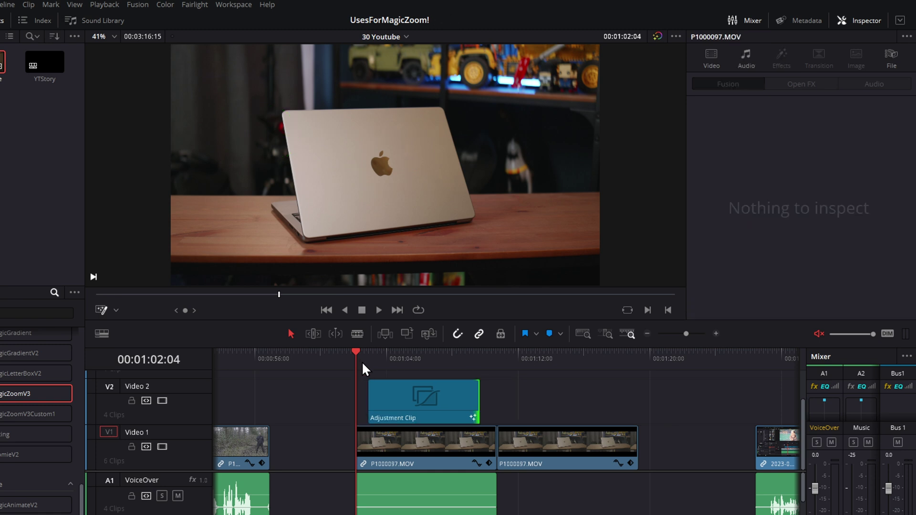
{"action": "key", "text": "space"}
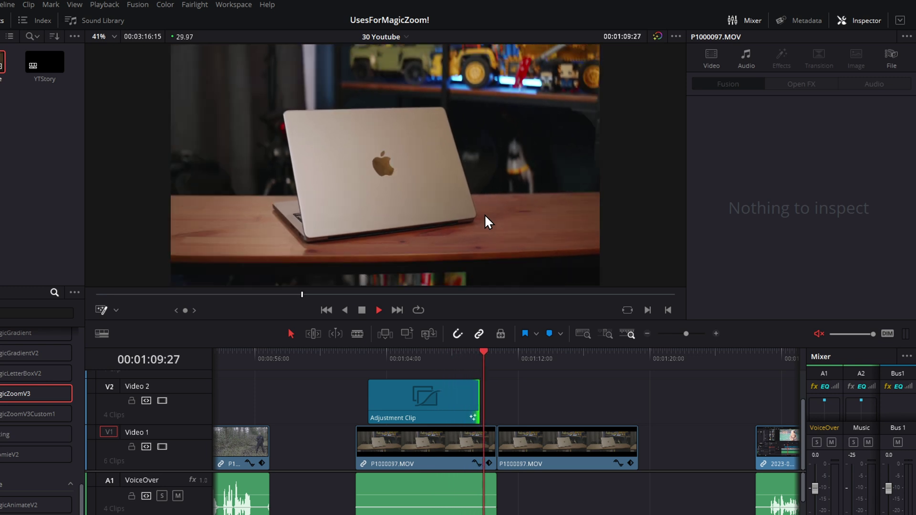
{"action": "key", "text": "space"}
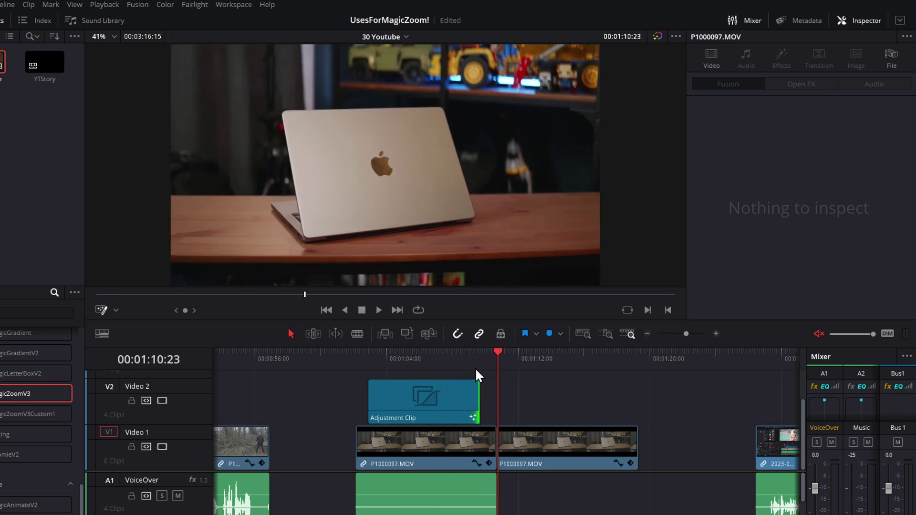
{"action": "key", "text": "Up"}
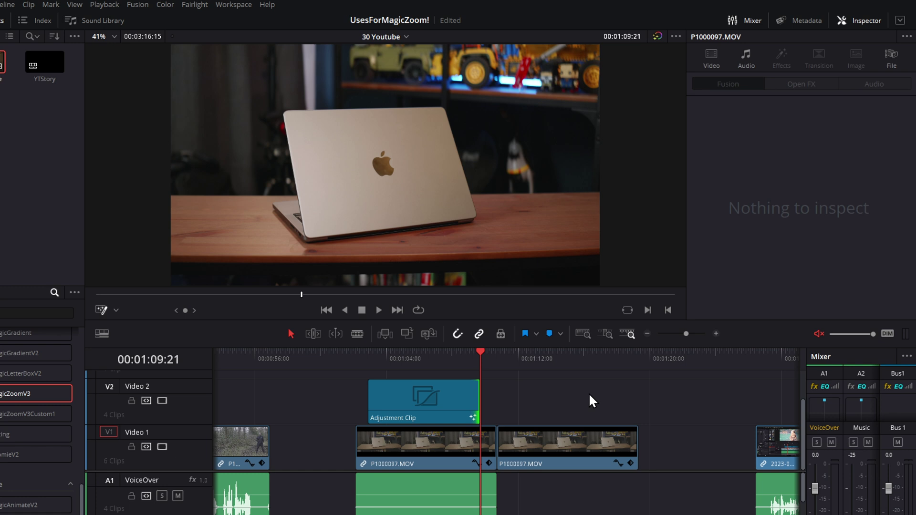
{"action": "left_click", "coordinate": [407, 395]}
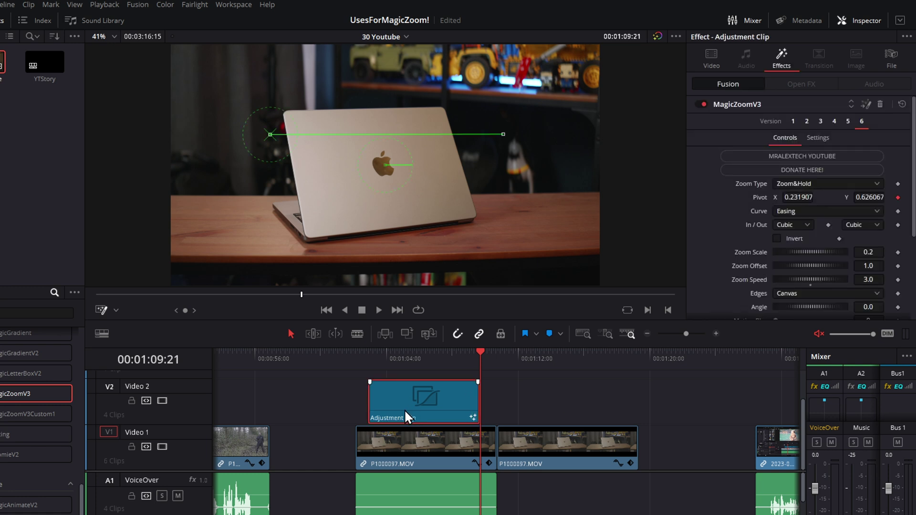
- Copy the adjustment clip right after the original and set its Zoom Type to Hold&ZoomOut
{"action": "left_click_drag", "start_coordinate": [405, 403], "coordinate": [514, 397]}
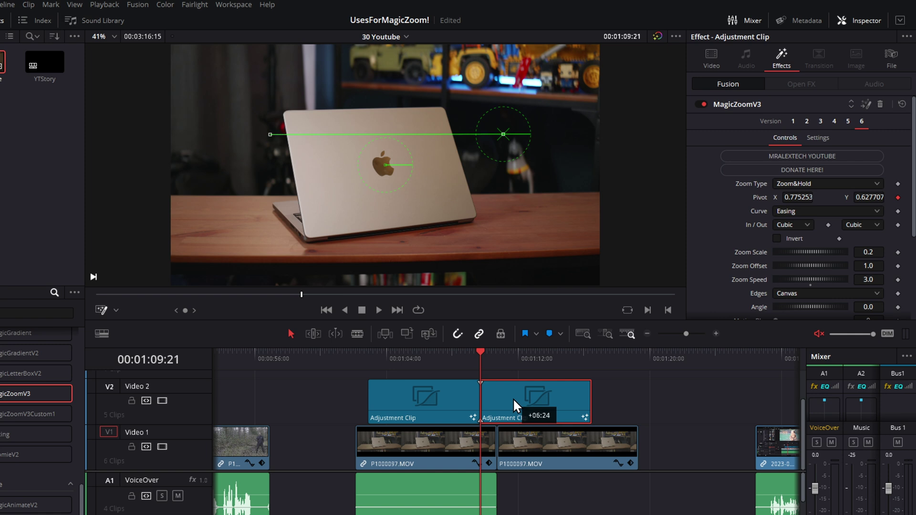
{"action": "left_click", "coordinate": [806, 184]}
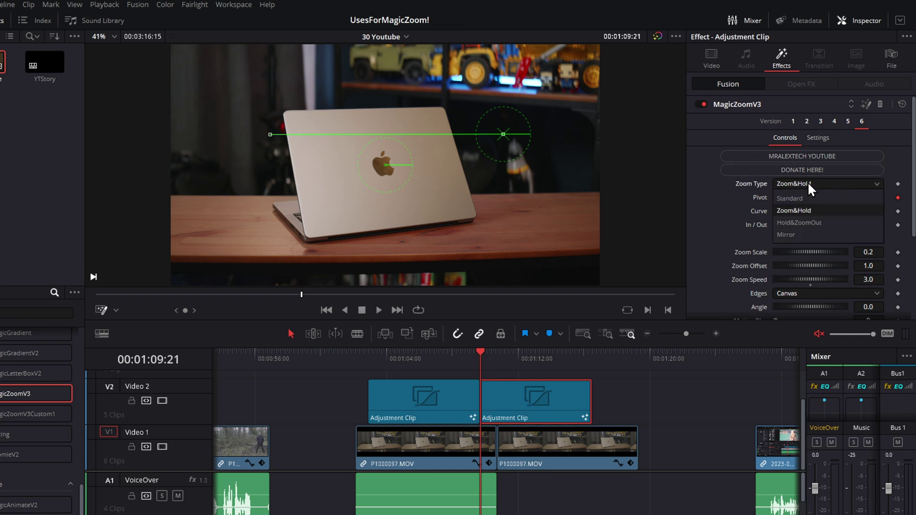
{"action": "left_click", "coordinate": [810, 223]}
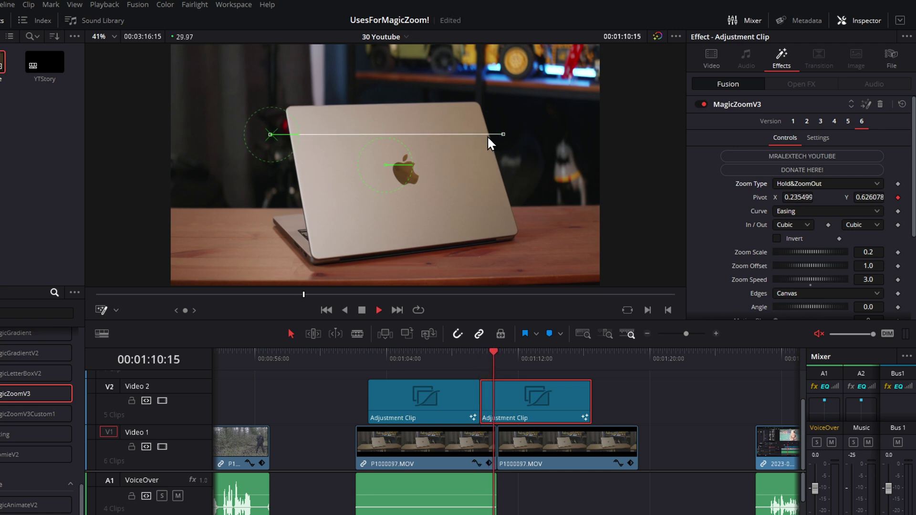
- Reset the pivot, move it right of the laptop (X 0.774936, Y 0.627545), and replay the chain
{"action": "double_click", "coordinate": [761, 196]}
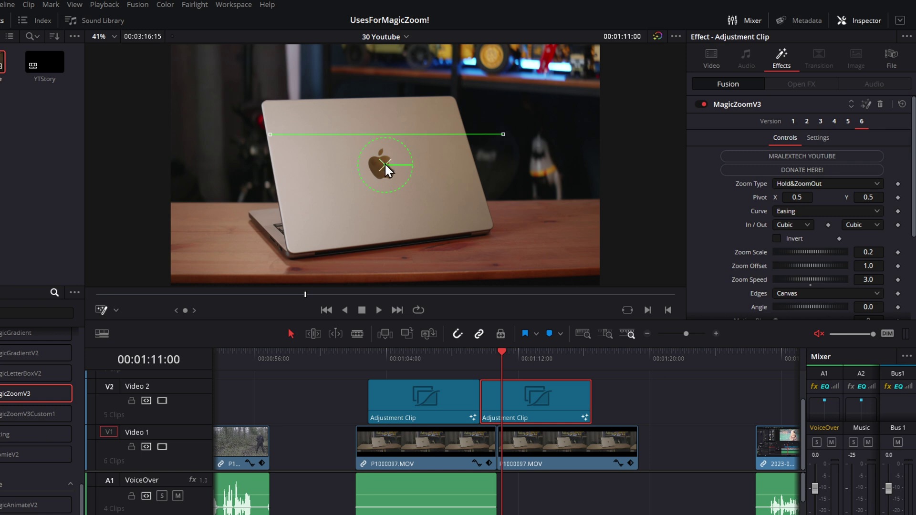
{"action": "left_click_drag", "start_coordinate": [384, 164], "coordinate": [502, 132]}
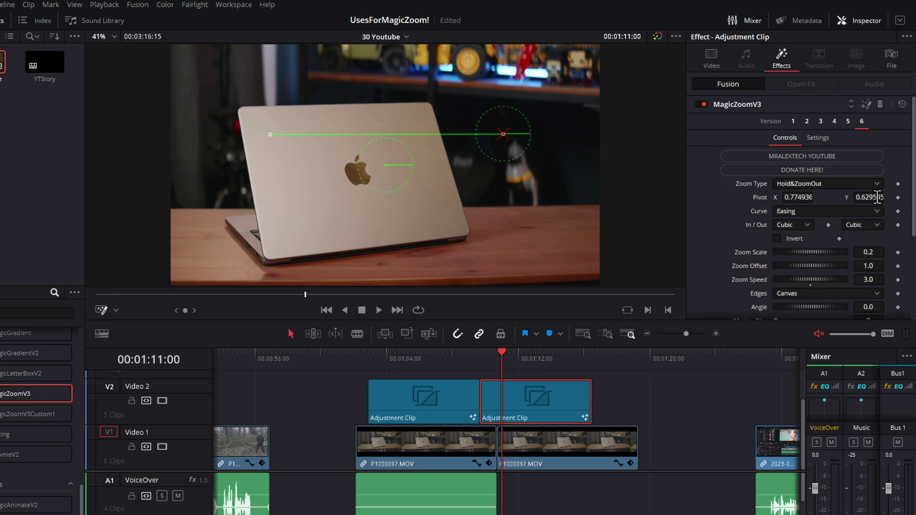
{"action": "left_click_drag", "start_coordinate": [474, 361], "coordinate": [372, 363]}
{"action": "key", "text": "space"}
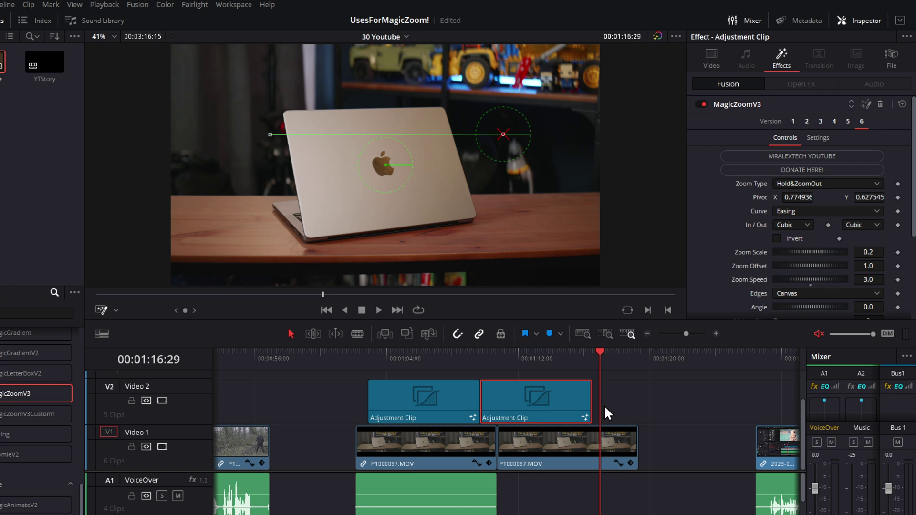
- Park the playhead at 01:05:13 and compare the two V2 clips' Zoom&Hold and Hold&ZoomOut settings
{"action": "left_click", "coordinate": [421, 384]}
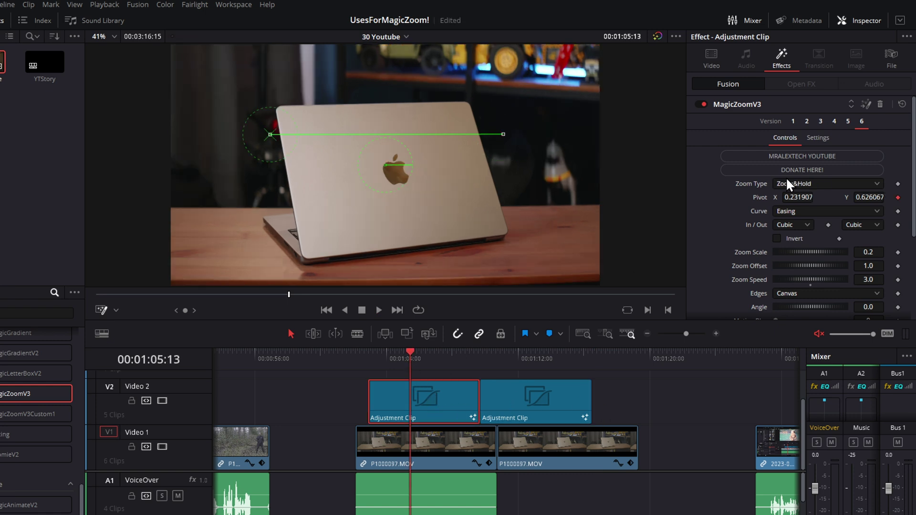
{"action": "left_click", "coordinate": [505, 392]}
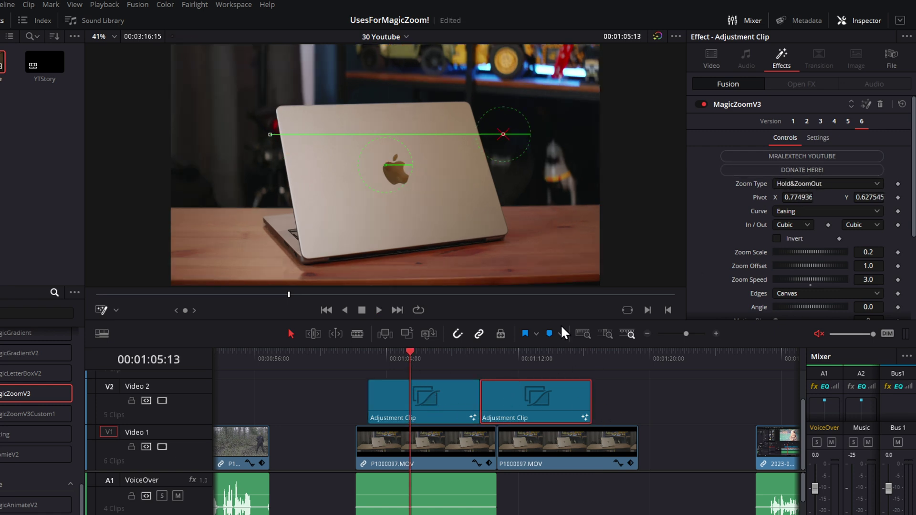
{"action": "left_click", "coordinate": [429, 382]}
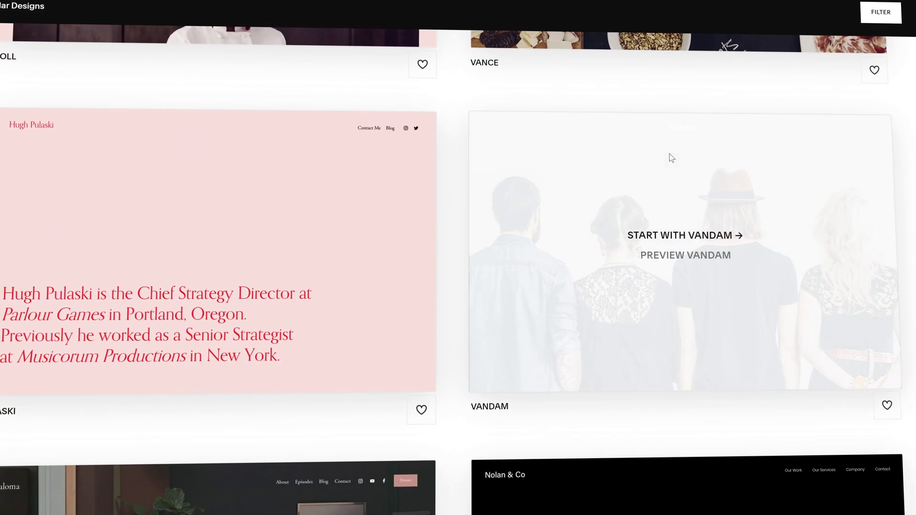
- Shrink the Latest Episodes summary carousel to about half its size
{"action": "scroll", "coordinate": [669, 153], "scroll_direction": "down", "scroll_amount": 5}
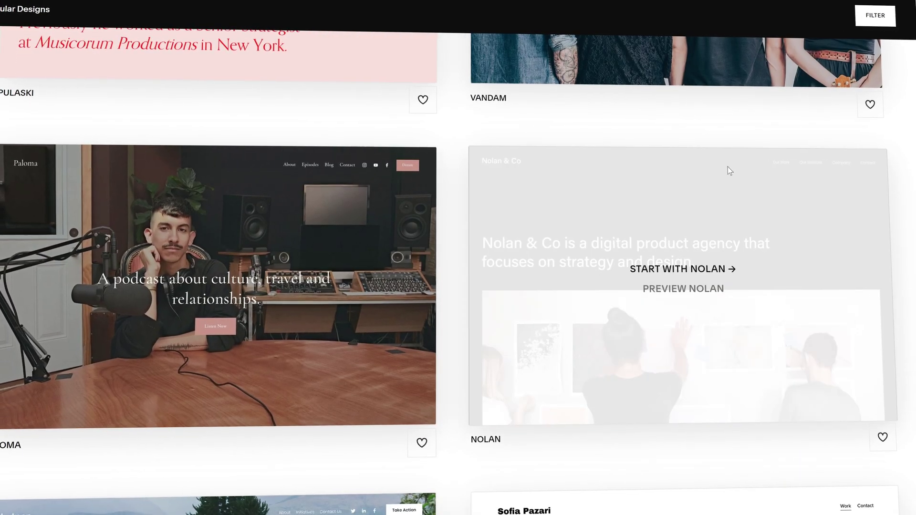
{"action": "scroll", "coordinate": [727, 168], "scroll_direction": "down", "scroll_amount": 5}
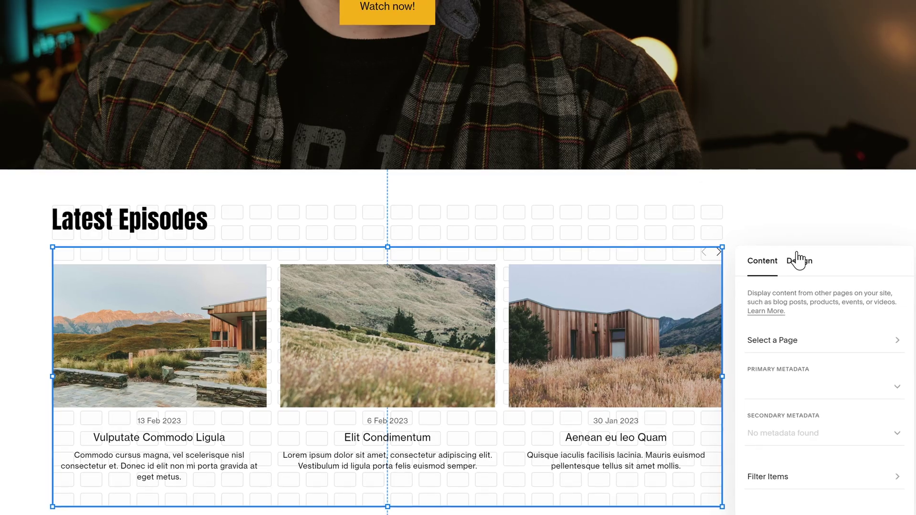
{"action": "left_click", "coordinate": [650, 368]}
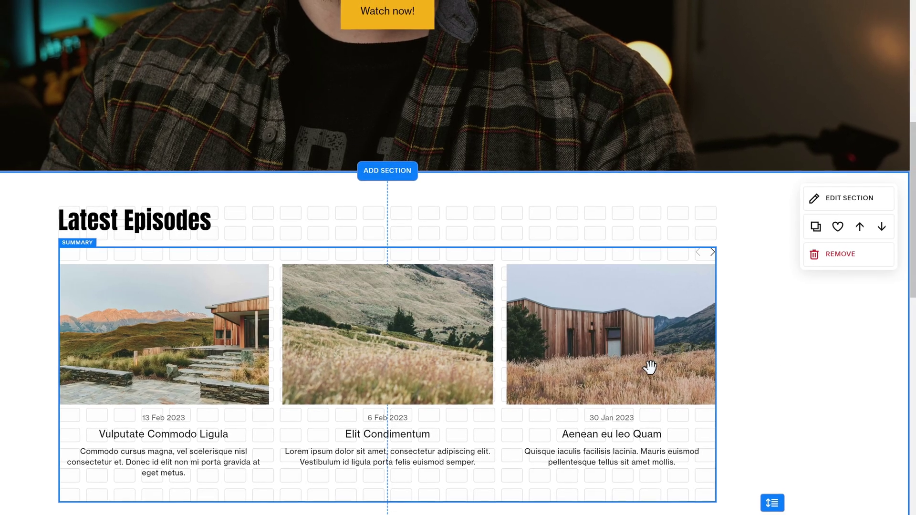
{"action": "left_click_drag", "start_coordinate": [691, 494], "coordinate": [383, 445]}
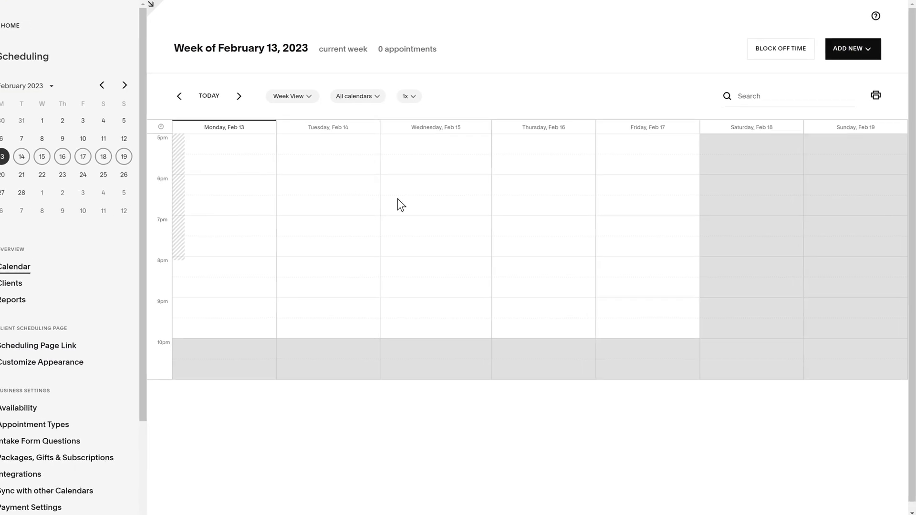
- Click the Wednesday 6:15pm slot, then select and deselect the 'EVERYTHING TO SELL ANYTHING' headline
{"action": "left_click", "coordinate": [396, 198]}
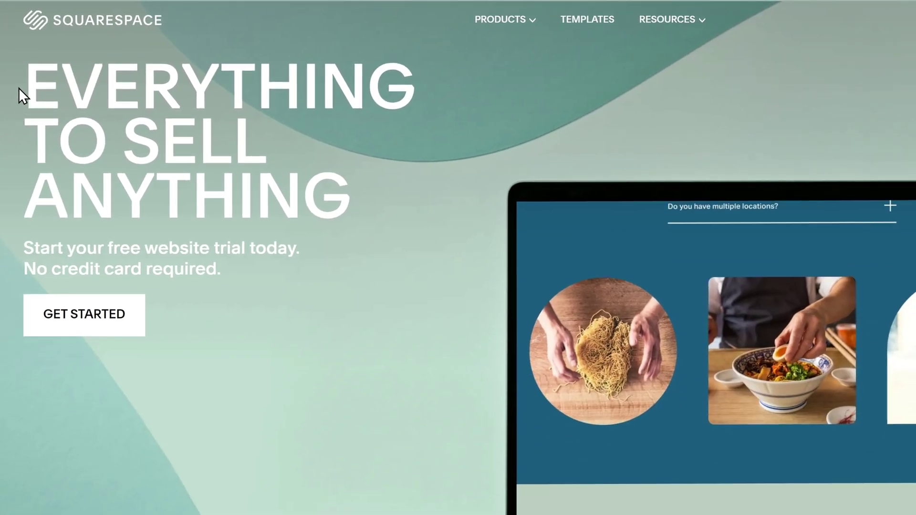
{"action": "left_click_drag", "start_coordinate": [19, 88], "coordinate": [445, 213]}
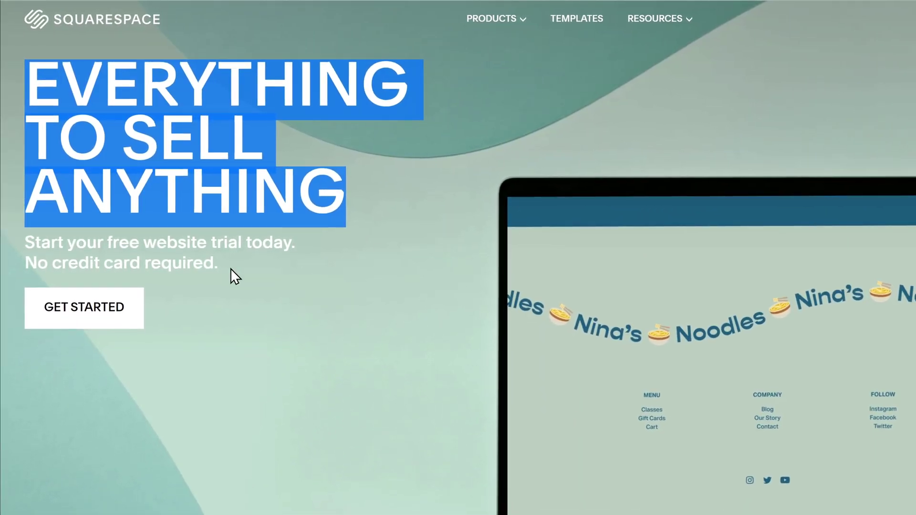
{"action": "left_click", "coordinate": [64, 269]}
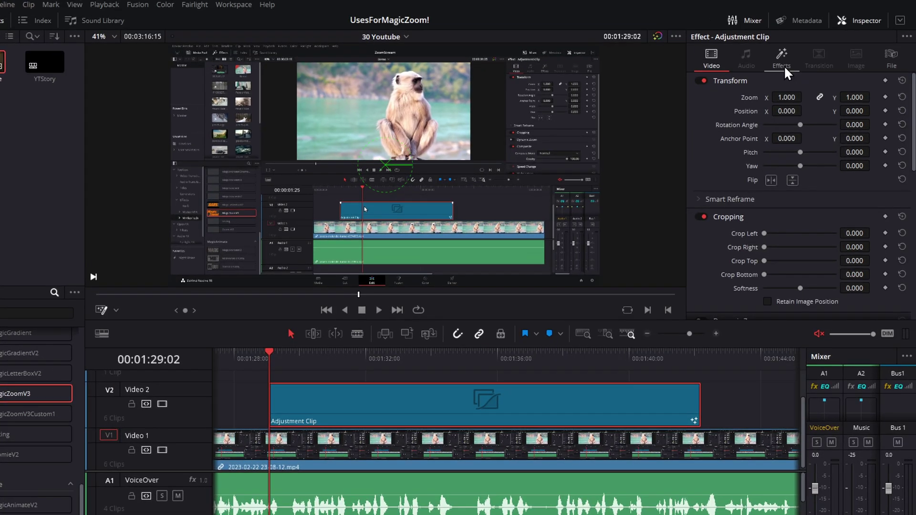
- Put the face-cam zoom pivot top-right (X 0.974424, Y 0.956818) with Zoom Scale 0.693, then preview
{"action": "left_click", "coordinate": [782, 62]}
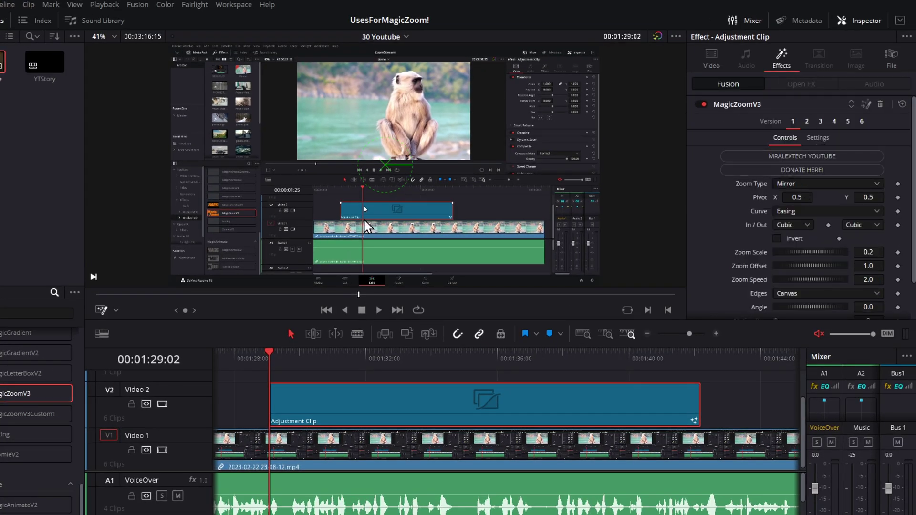
{"action": "left_click_drag", "start_coordinate": [383, 161], "coordinate": [588, 55]}
{"action": "left_click_drag", "start_coordinate": [789, 251], "coordinate": [798, 250]}
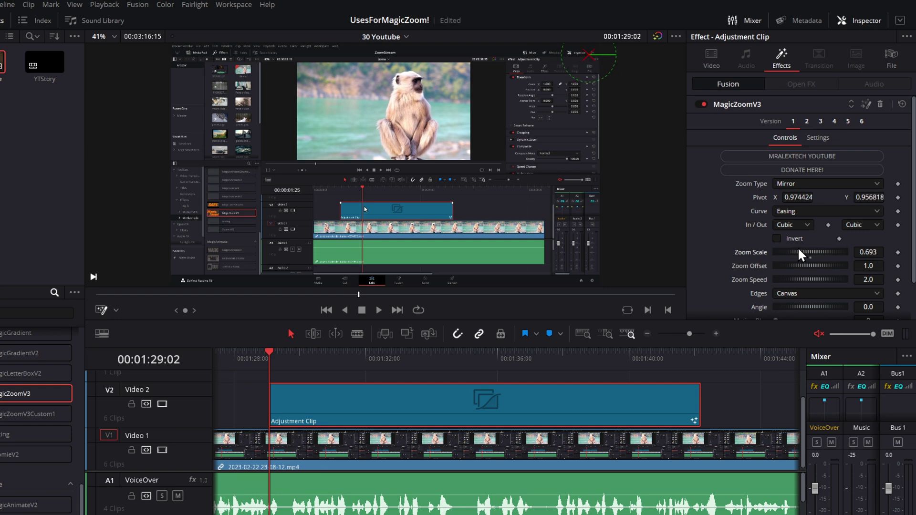
{"action": "left_click", "coordinate": [245, 357]}
{"action": "key", "text": "space"}
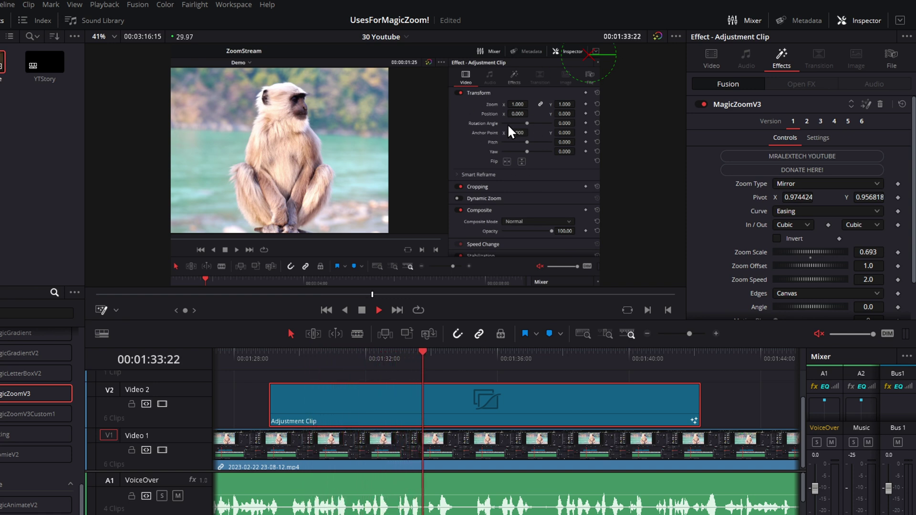
- Shorten the first zoom clip and copy it onto Video 3 about six seconds later
{"action": "key", "text": "space"}
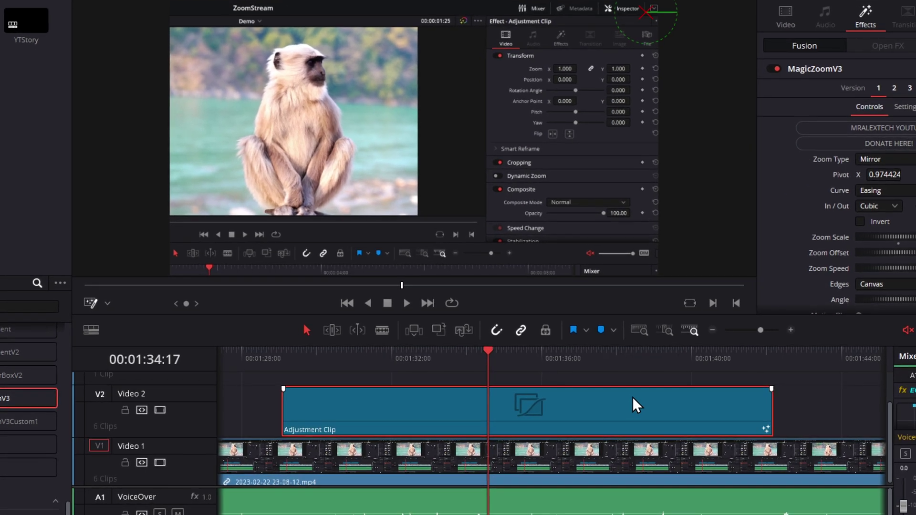
{"action": "left_click_drag", "start_coordinate": [772, 409], "coordinate": [539, 424]}
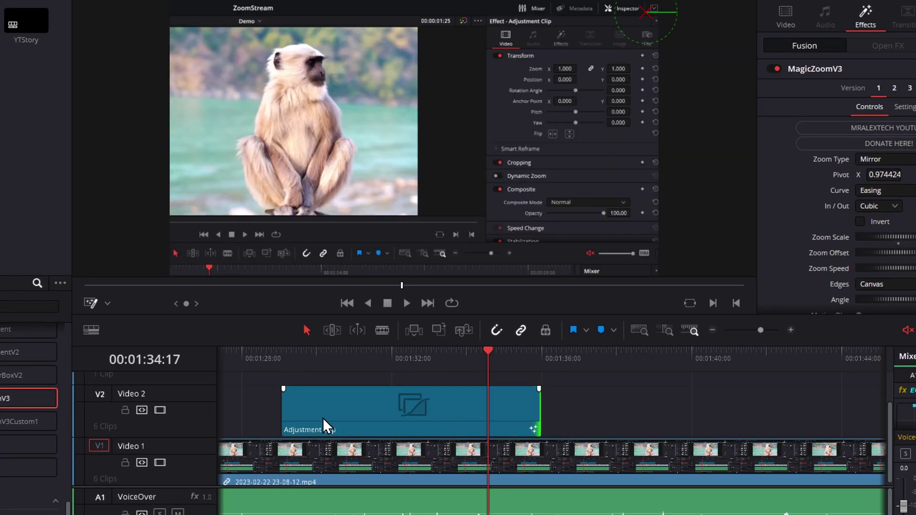
{"action": "left_click_drag", "start_coordinate": [304, 408], "coordinate": [534, 388]}
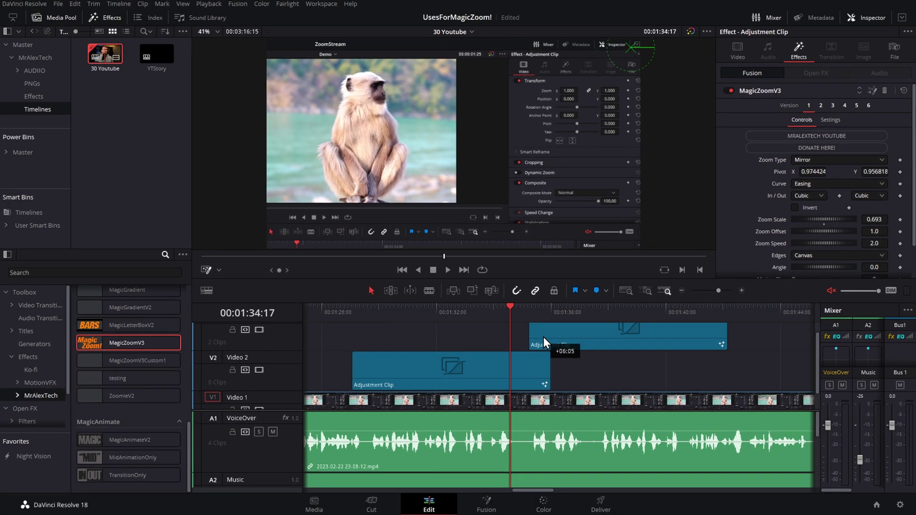
{"action": "left_click_drag", "start_coordinate": [543, 337], "coordinate": [544, 337]}
- Move the copy's zoom pivot to the top-left corner and play back the second zoom
{"action": "left_click_drag", "start_coordinate": [628, 49], "coordinate": [268, 45]}
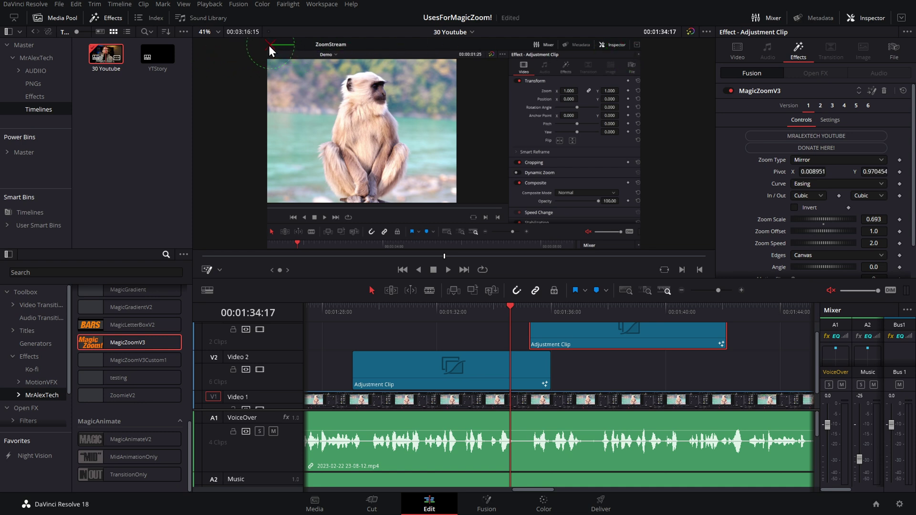
{"action": "left_click", "coordinate": [513, 313]}
{"action": "key", "text": "space"}
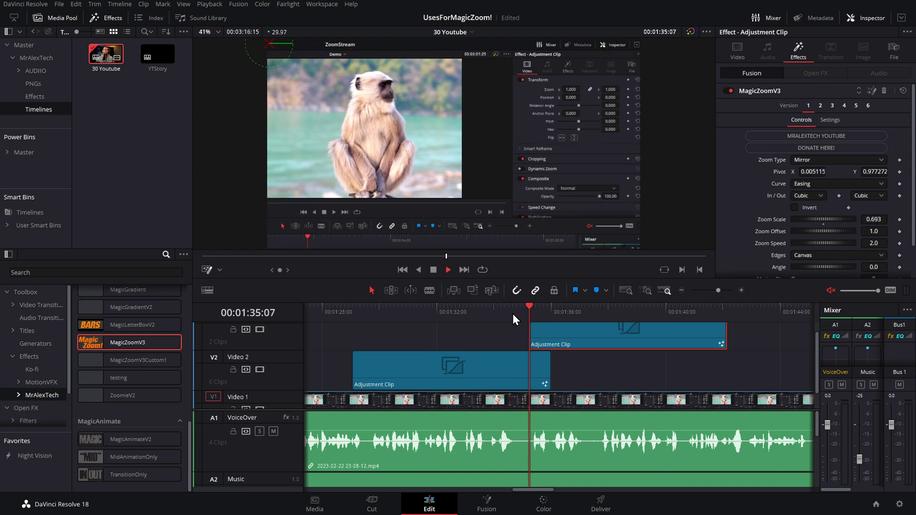
{"action": "key", "text": "space"}
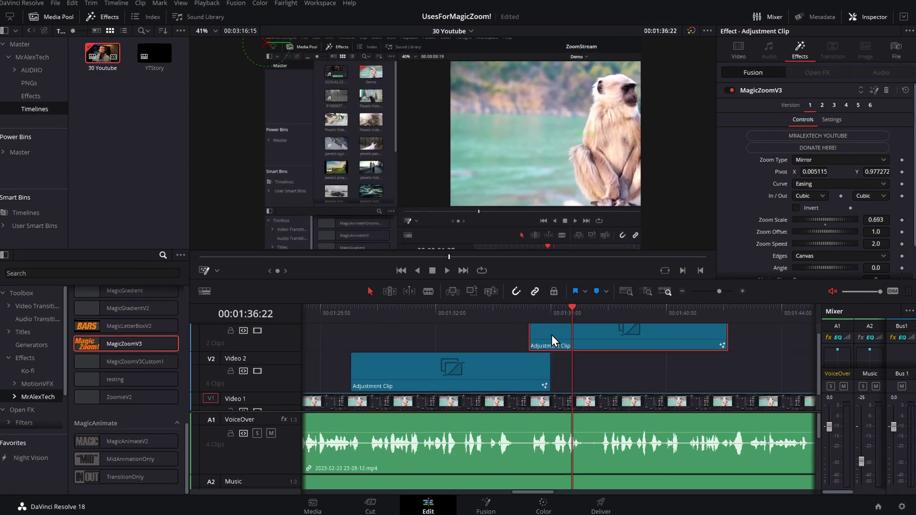
- Nudge the Video 3 clip frame by frame until the handoff between the two zooms plays smoothly
{"action": "key", "text": "comma"}
{"action": "key", "text": "comma"}
{"action": "key", "text": "comma"}
{"action": "key", "text": "comma"}
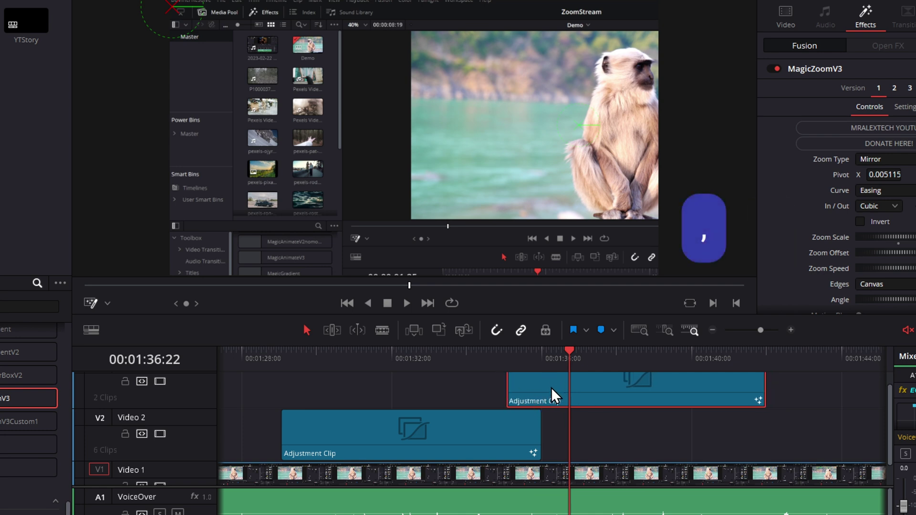
{"action": "key", "text": "comma"}
{"action": "key", "text": "period"}
{"action": "key", "text": "period"}
{"action": "key", "text": "period"}
{"action": "key", "text": "comma"}
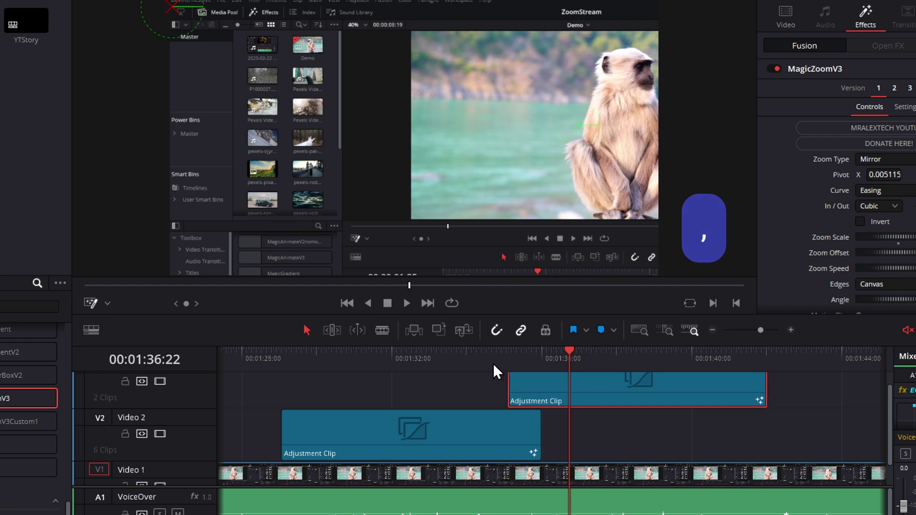
{"action": "left_click", "coordinate": [490, 363]}
{"action": "key", "text": "space"}
{"action": "key", "text": "comma"}
{"action": "key", "text": "comma"}
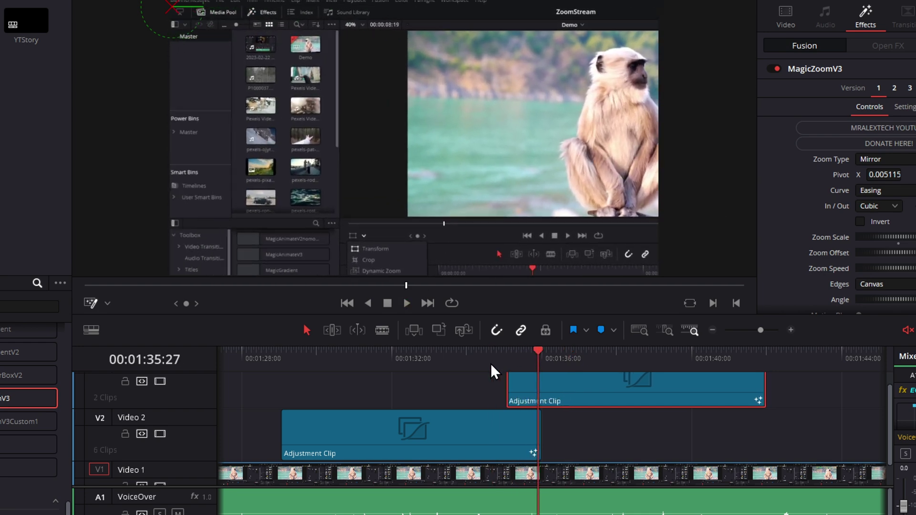
{"action": "left_click", "coordinate": [485, 365]}
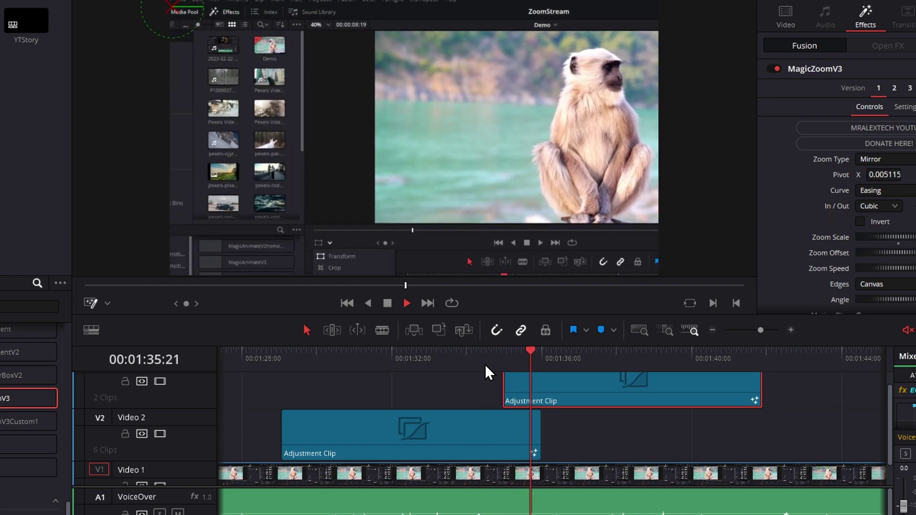
{"action": "key", "text": "period"}
{"action": "left_click", "coordinate": [485, 364]}
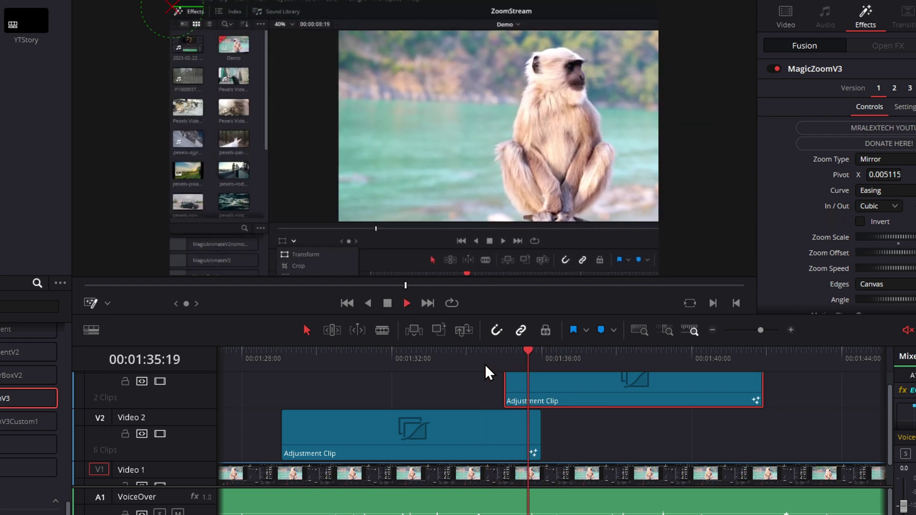
{"action": "left_click", "coordinate": [484, 365]}
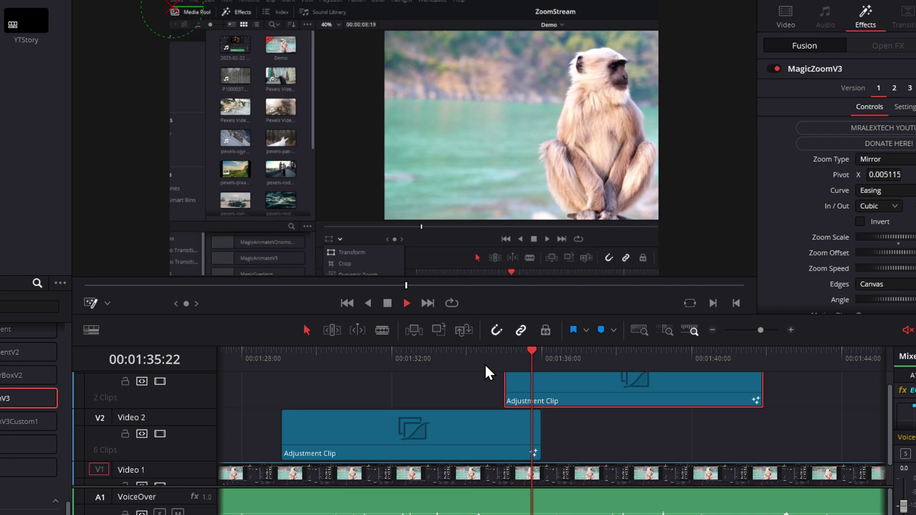
{"action": "key", "text": "space"}
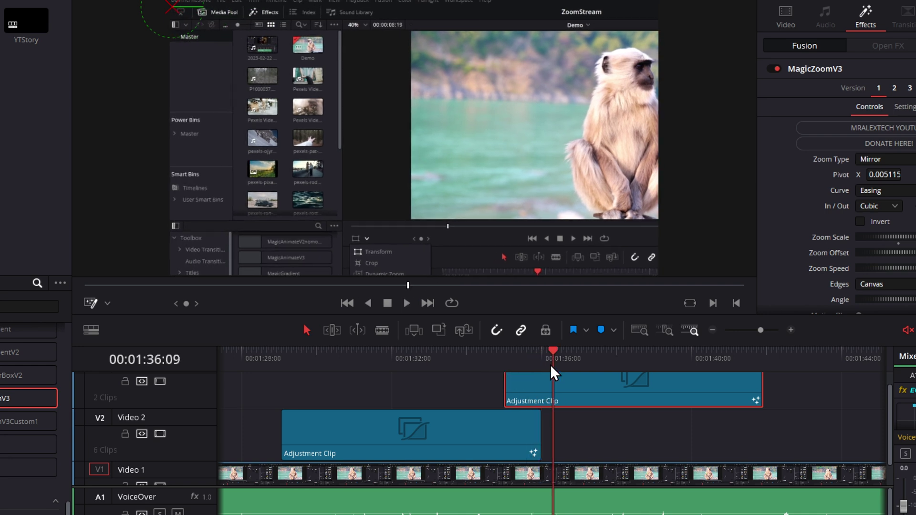
- Add a marker at 01:36:00 and copy the Video 3 zoom clip onto Video 2 near 01:40
{"action": "key", "text": "Up"}
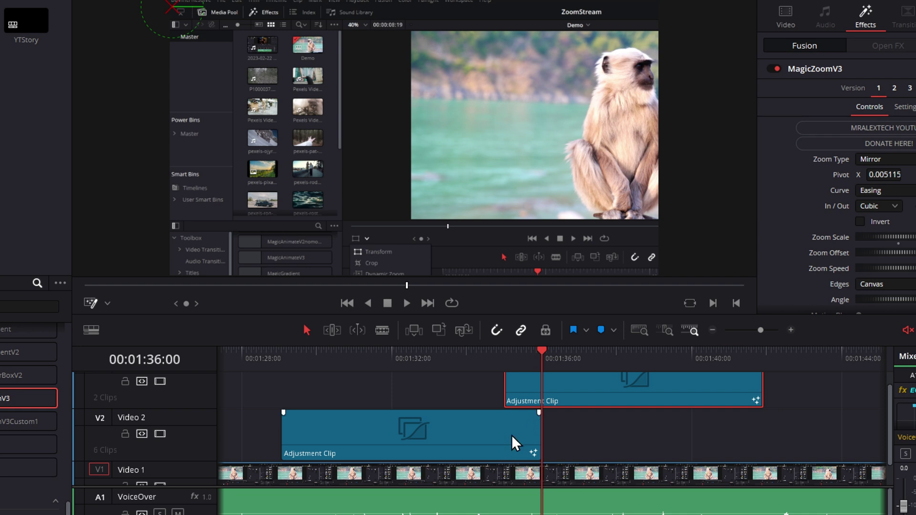
{"action": "key", "text": "m"}
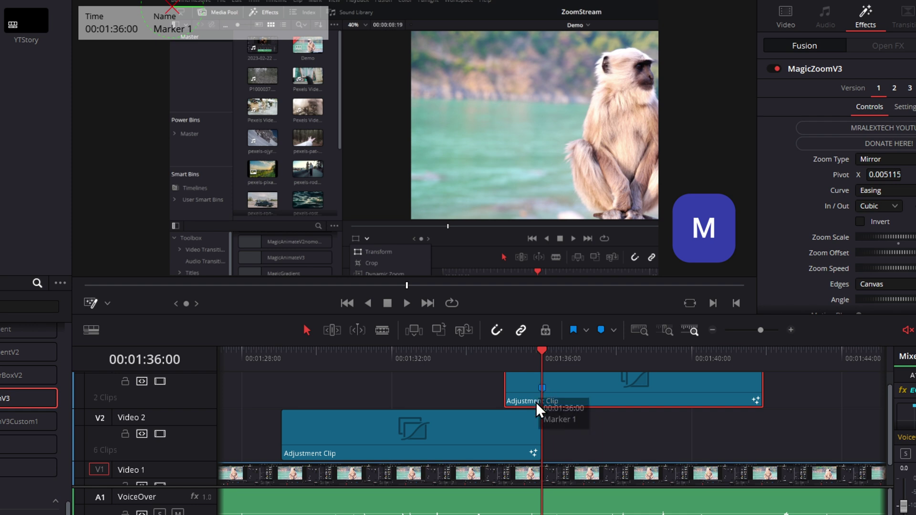
{"action": "scroll", "coordinate": [594, 419], "scroll_direction": "up", "scroll_amount": 1}
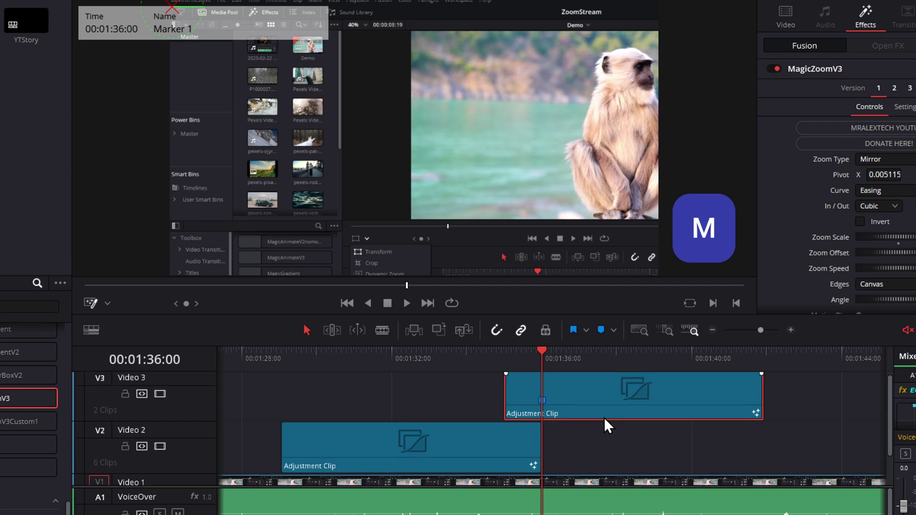
{"action": "left_click", "coordinate": [712, 329]}
{"action": "left_click_drag", "start_coordinate": [576, 409], "coordinate": [686, 457]}
{"action": "scroll", "coordinate": [668, 401], "scroll_direction": "right", "scroll_amount": 3}
{"action": "left_click", "coordinate": [578, 360]}
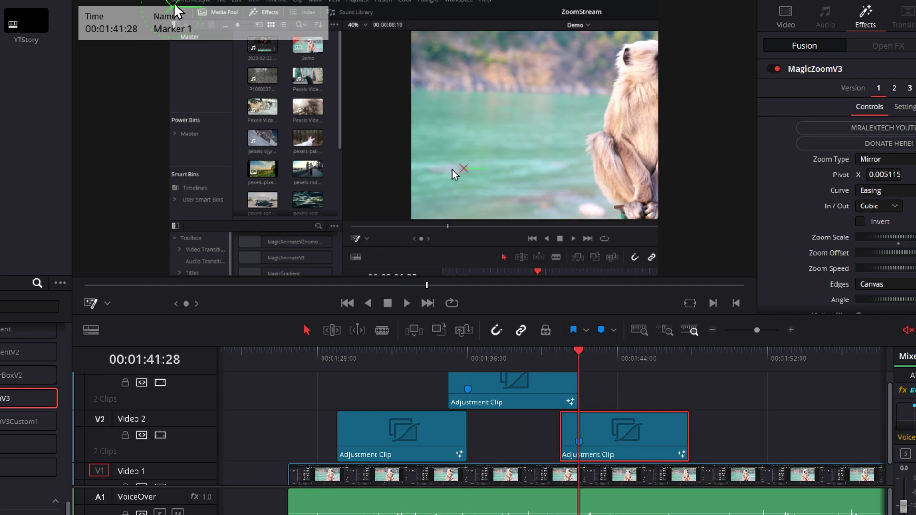
- Aim the new zoom on the monkey's face (pivot 0.584398/0.865909) at Zoom Scale 3.592
{"action": "left_click_drag", "start_coordinate": [173, 11], "coordinate": [456, 38]}
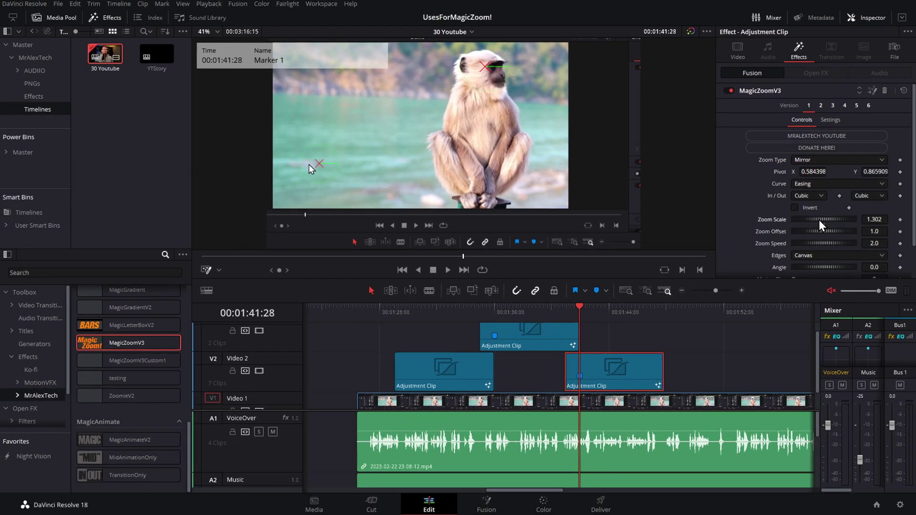
{"action": "left_click_drag", "start_coordinate": [861, 237], "coordinate": [913, 240]}
{"action": "left_click_drag", "start_coordinate": [577, 317], "coordinate": [556, 312]}
- Preview the monkey close-up, then copy its adjustment clip onto Video 3 near 01:46
{"action": "key", "text": "space"}
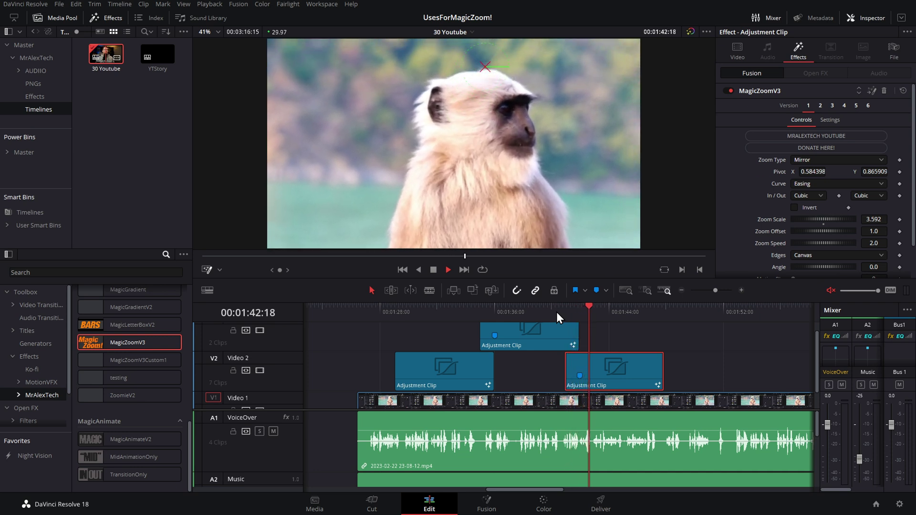
{"action": "key", "text": "space"}
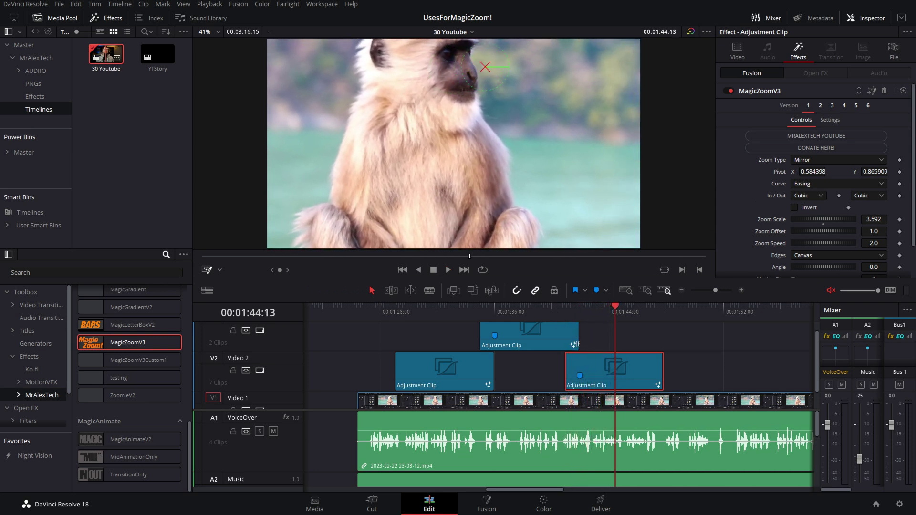
{"action": "left_click_drag", "start_coordinate": [629, 347], "coordinate": [674, 339]}
- Zoom the timeline out and bring up the presenter face-cam shot at 02:28:04
{"action": "left_click", "coordinate": [647, 318]}
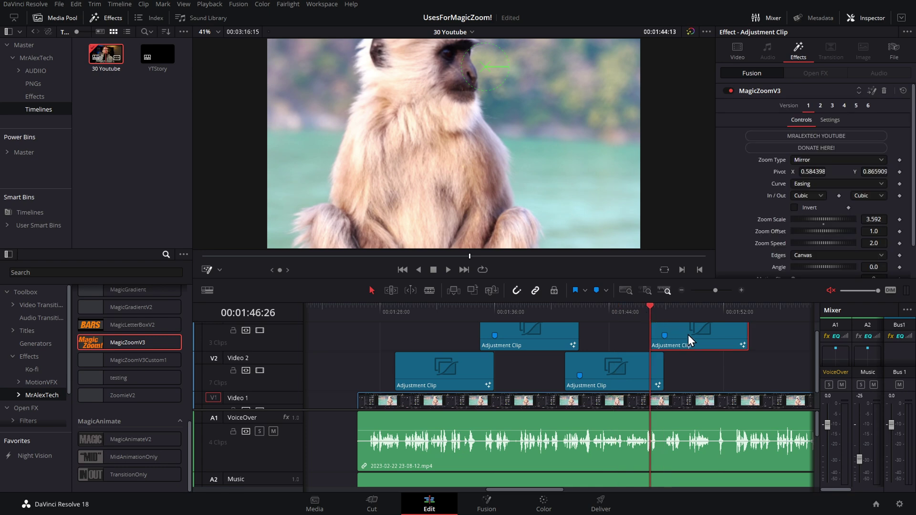
{"action": "left_click", "coordinate": [682, 290]}
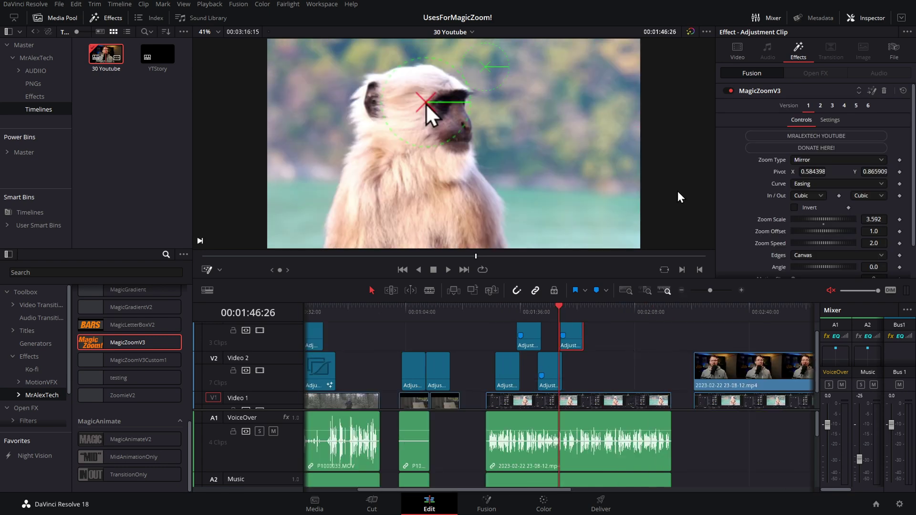
{"action": "left_click", "coordinate": [709, 315]}
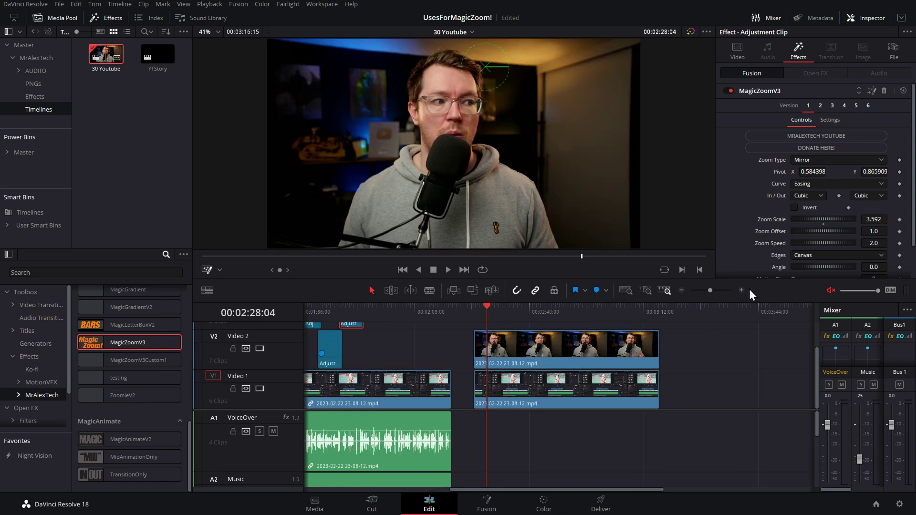
- Cut the Video 2 face-cam clip where the zoom-out should start, around 02:34:16
{"action": "scroll", "coordinate": [750, 290], "scroll_direction": "up", "scroll_amount": 2}
{"action": "scroll", "coordinate": [600, 368], "scroll_direction": "right", "scroll_amount": 4}
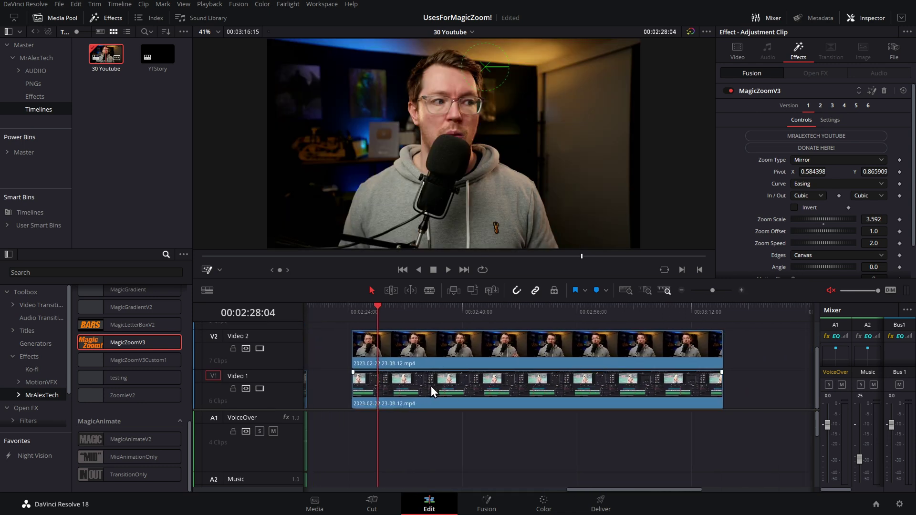
{"action": "left_click", "coordinate": [413, 357]}
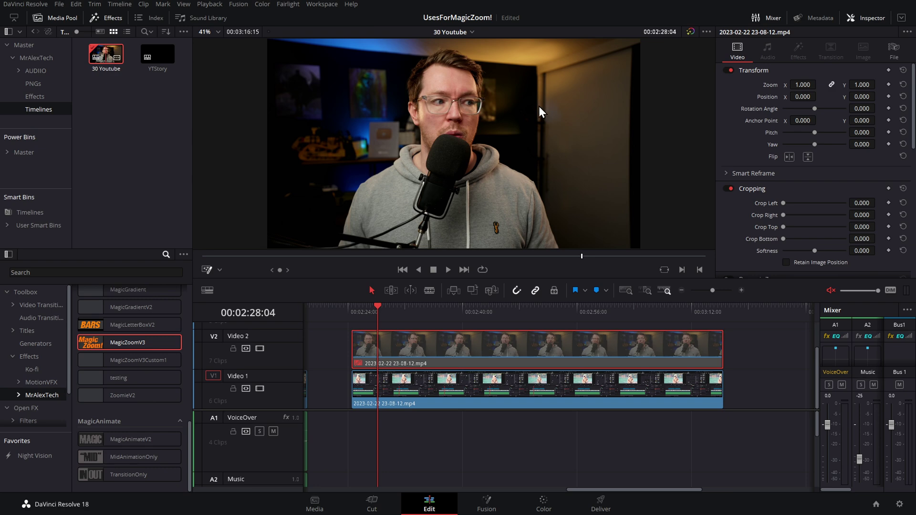
{"action": "key", "text": "d"}
{"action": "key", "text": "d"}
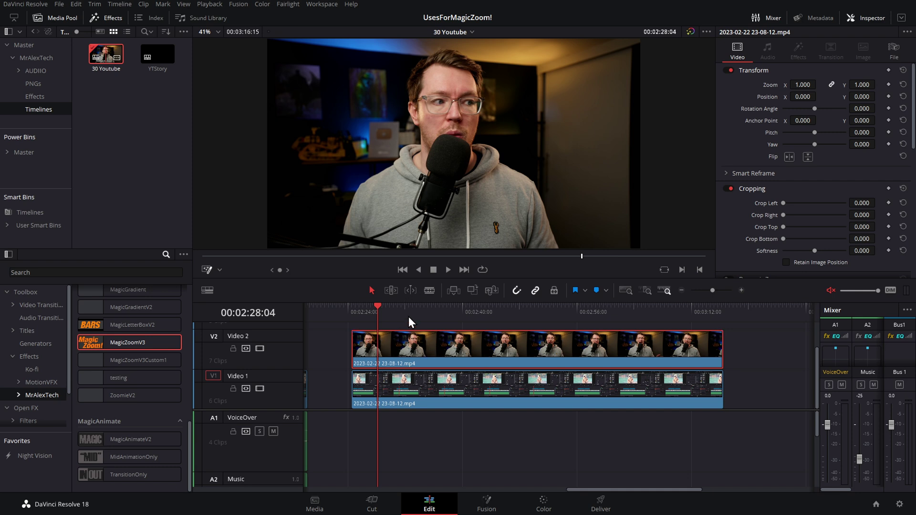
{"action": "left_click", "coordinate": [428, 311]}
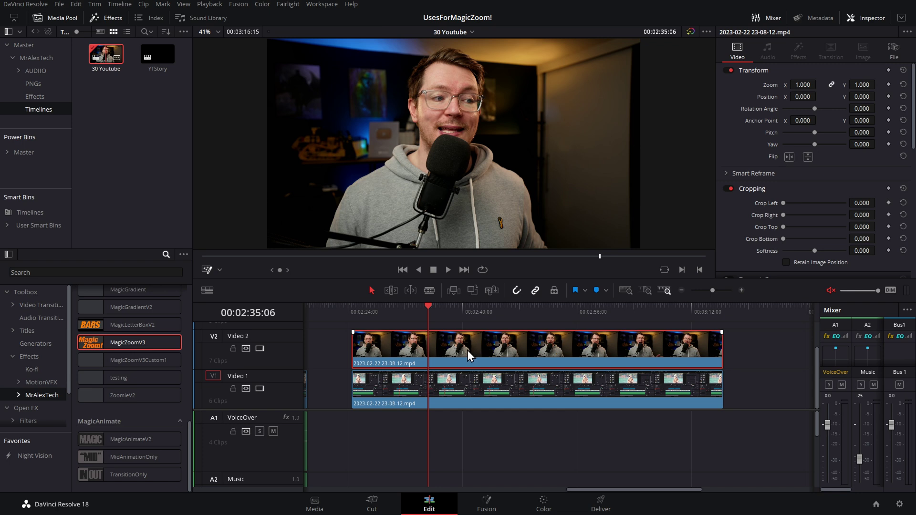
{"action": "mouse_move", "coordinate": [419, 316]}
{"action": "left_mouse_down"}
{"action": "mouse_move", "coordinate": [371, 319]}
{"action": "mouse_move", "coordinate": [423, 316]}
{"action": "left_mouse_up"}
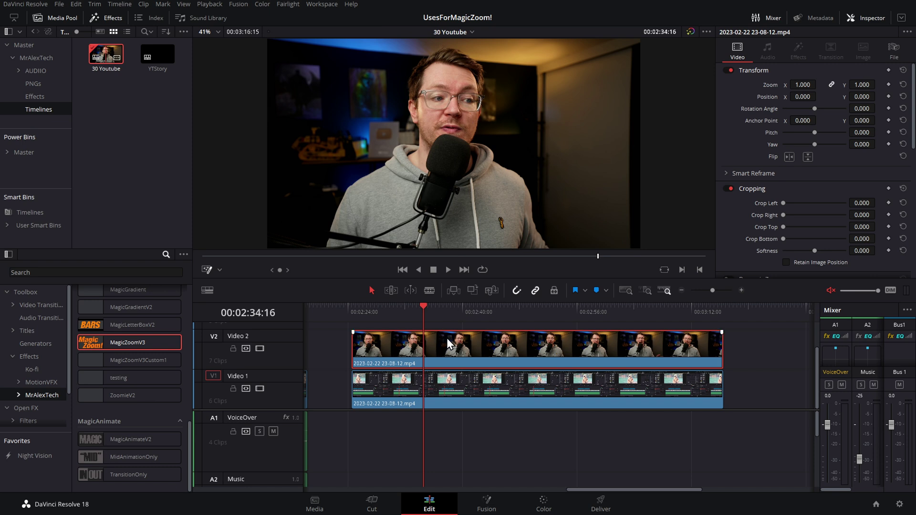
{"action": "key", "text": "ctrl+b"}
- Cut the face-cam clip again at 02:59:14 where the zoom-out should end
{"action": "left_click_drag", "start_coordinate": [540, 311], "coordinate": [602, 307]}
{"action": "left_click", "coordinate": [623, 346]}
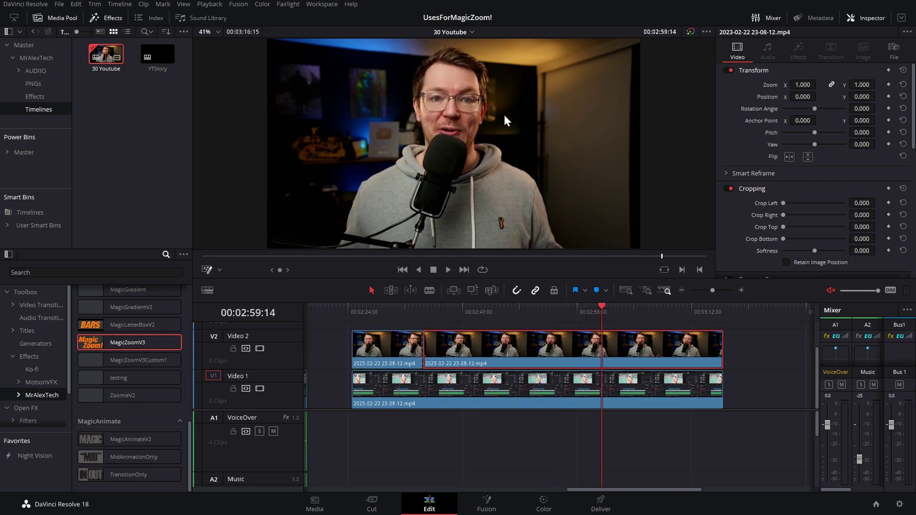
{"action": "key", "text": "ctrl+b"}
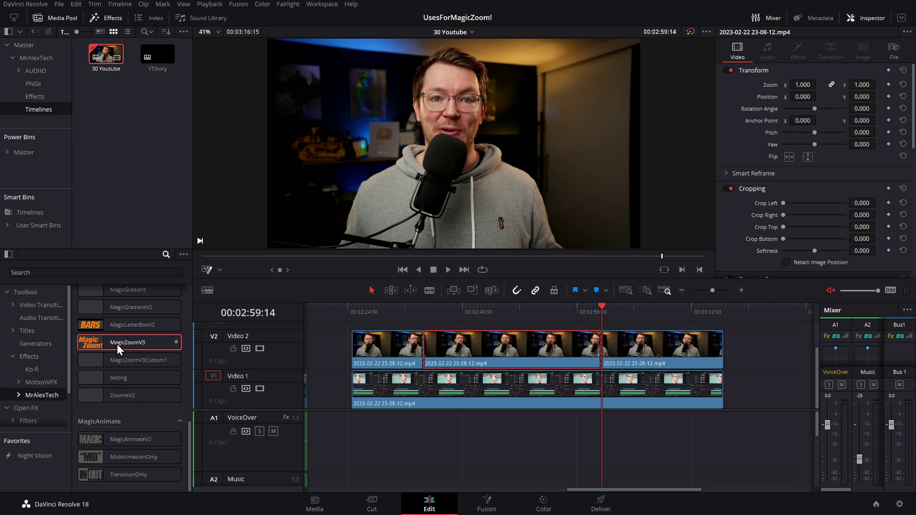
- Apply MagicZoomV3 to the middle face-cam piece and preview it from 02:34:16
{"action": "left_click_drag", "start_coordinate": [119, 345], "coordinate": [493, 349]}
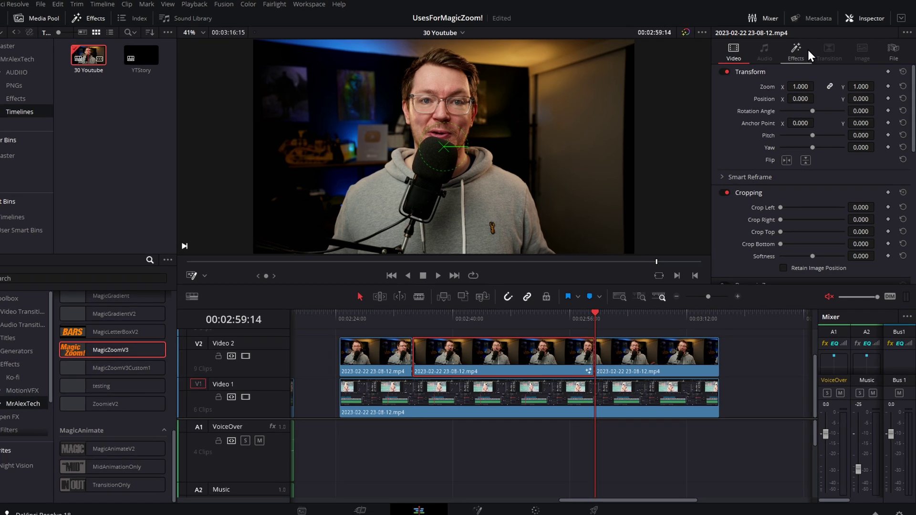
{"action": "left_click", "coordinate": [805, 52]}
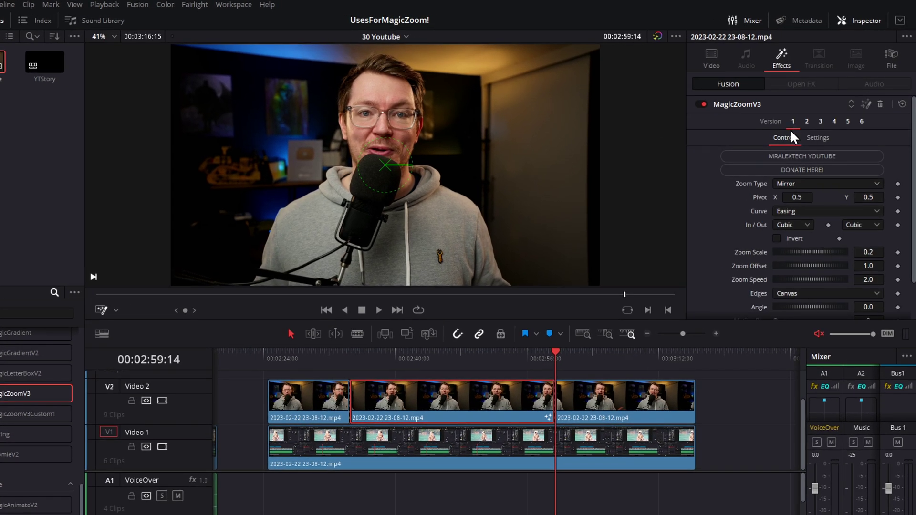
{"action": "left_click", "coordinate": [346, 355]}
{"action": "key", "text": "space"}
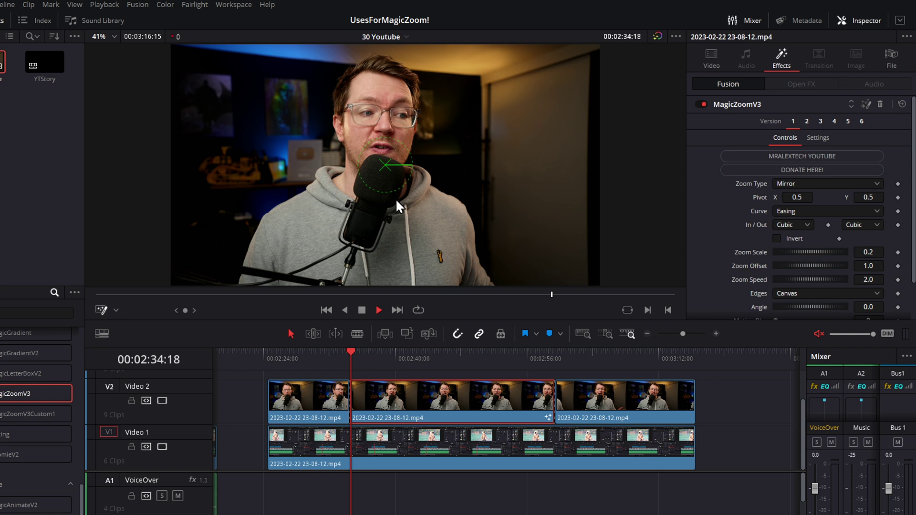
{"action": "key", "text": "space"}
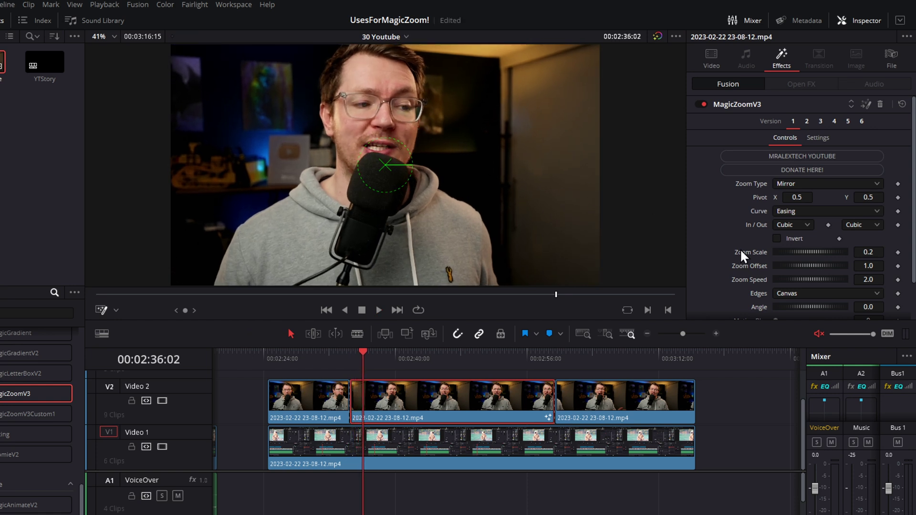
- Set Zoom Scale to -0.757 and pivot the inset top-right at X 1.056266, Y 1.018182
{"action": "left_click_drag", "start_coordinate": [828, 251], "coordinate": [811, 254]}
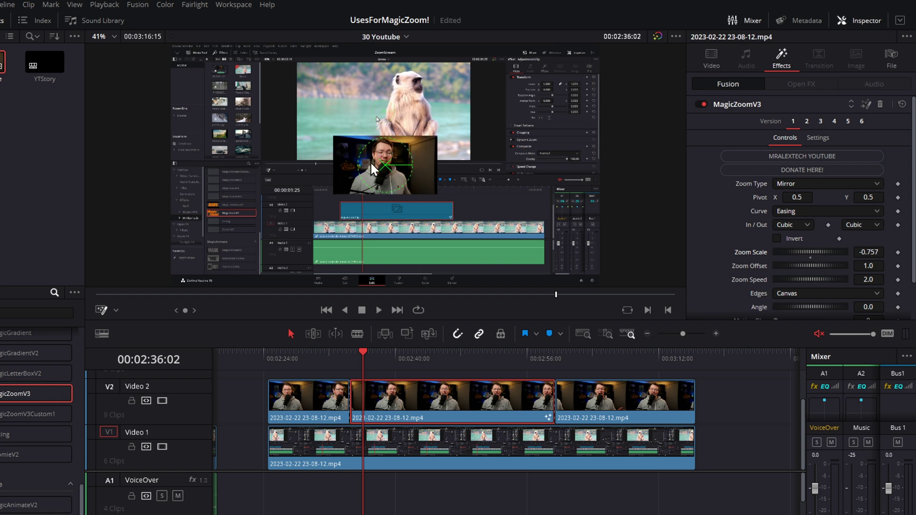
{"action": "left_click_drag", "start_coordinate": [384, 165], "coordinate": [622, 41]}
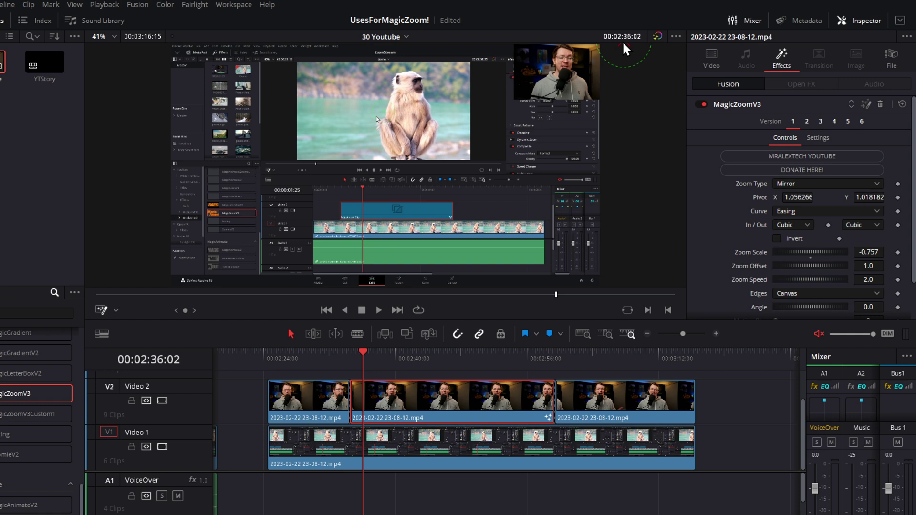
{"action": "left_click_drag", "start_coordinate": [359, 368], "coordinate": [290, 357]}
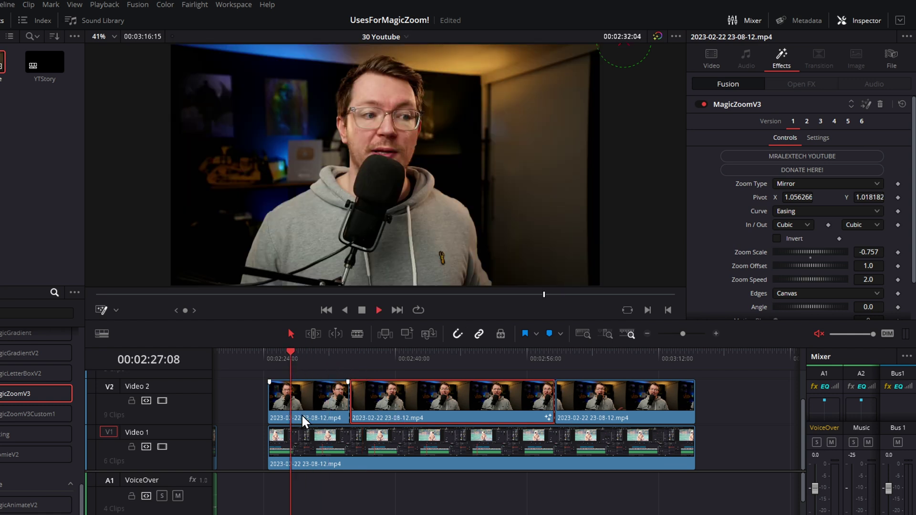
{"action": "key", "text": "space"}
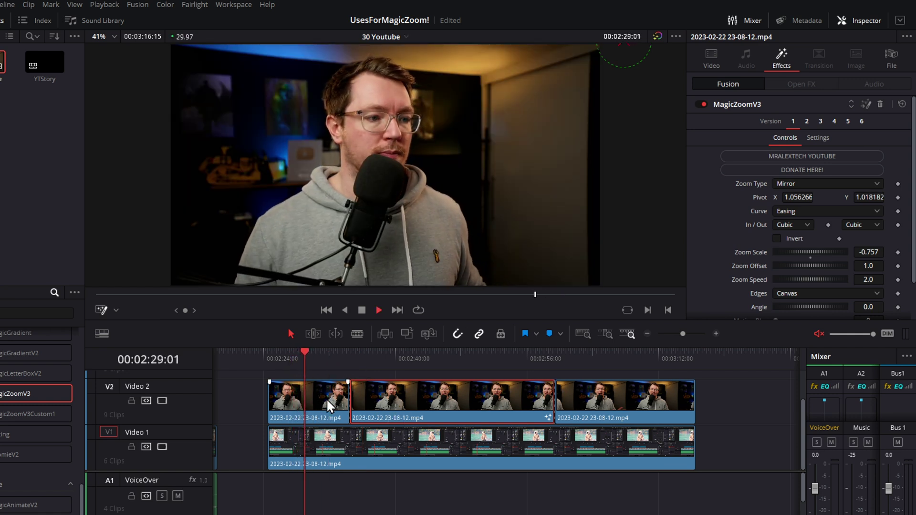
{"action": "left_click", "coordinate": [333, 356]}
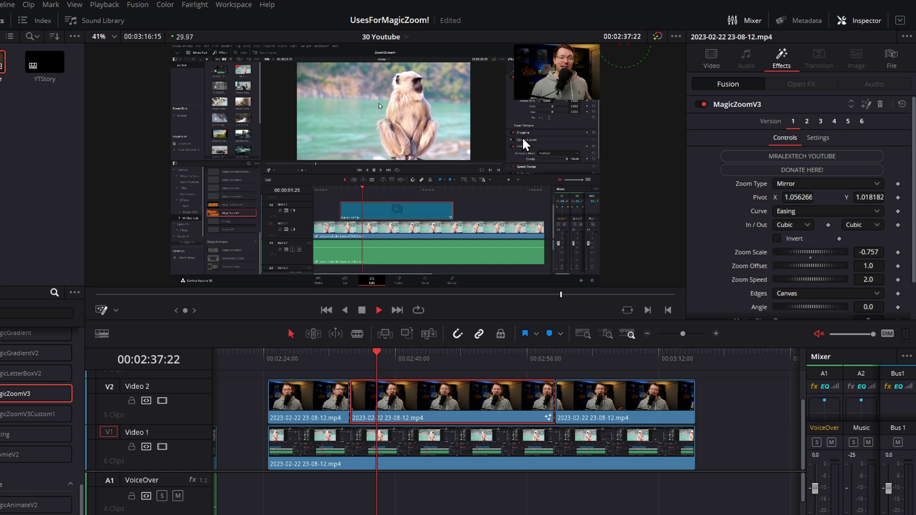
{"action": "left_click", "coordinate": [529, 358]}
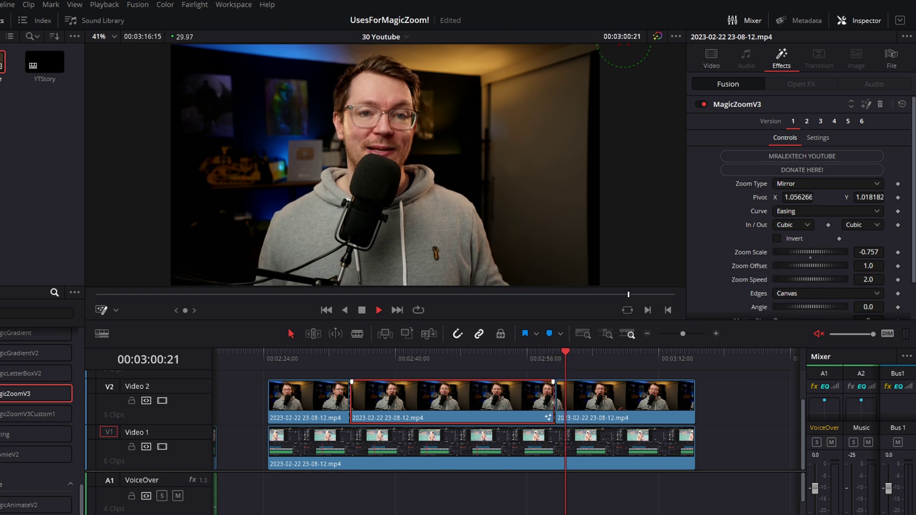
{"action": "key", "text": "space"}
- Trim the middle V2 clip to start later and end sooner, then review playback from 02:40:00 and 02:50:10
{"action": "left_click_drag", "start_coordinate": [554, 400], "coordinate": [493, 401]}
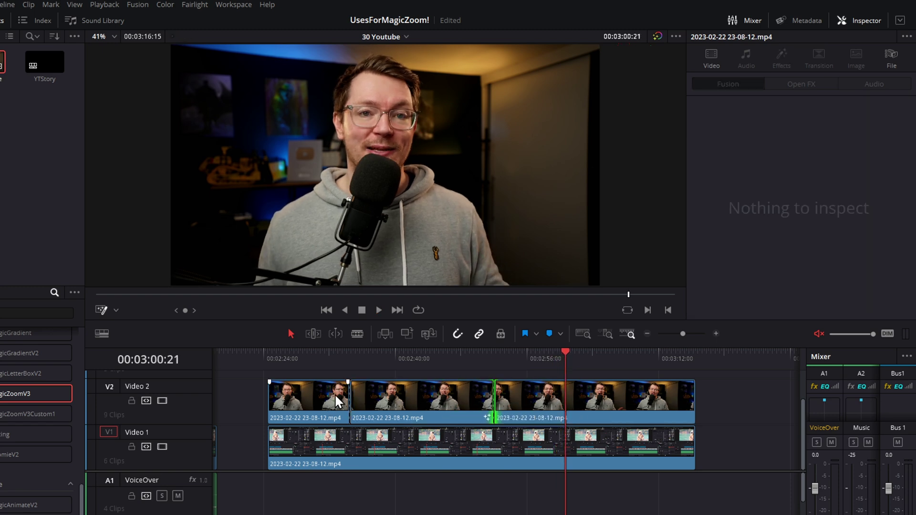
{"action": "left_click_drag", "start_coordinate": [351, 396], "coordinate": [410, 396]}
{"action": "left_click", "coordinate": [395, 357]}
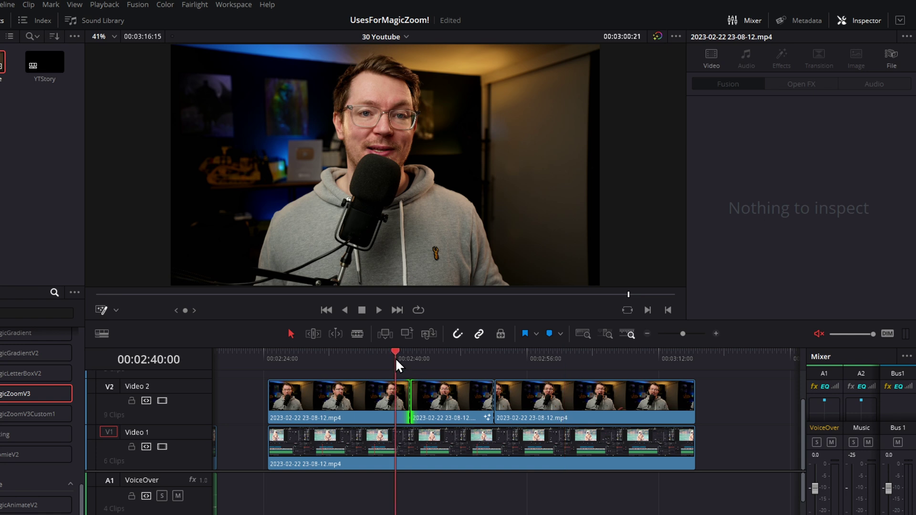
{"action": "key", "text": "space"}
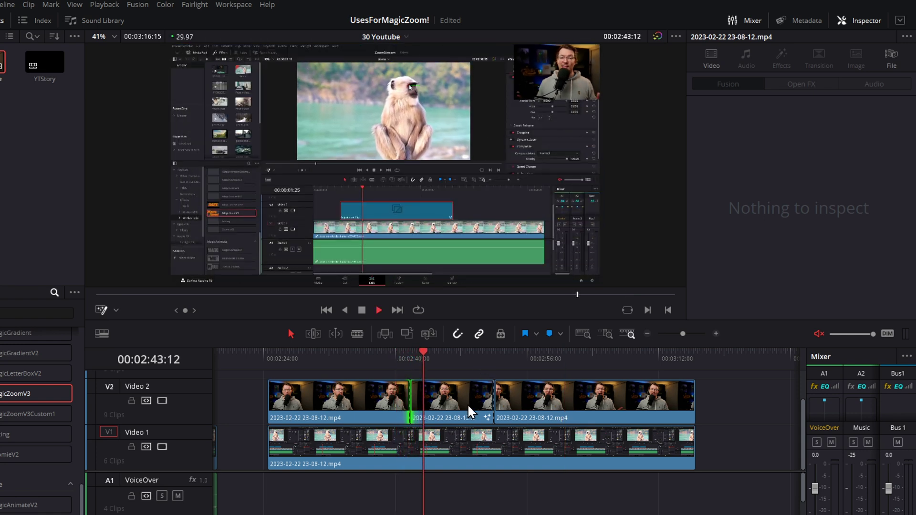
{"action": "left_click", "coordinate": [475, 449]}
{"action": "key", "text": "space"}
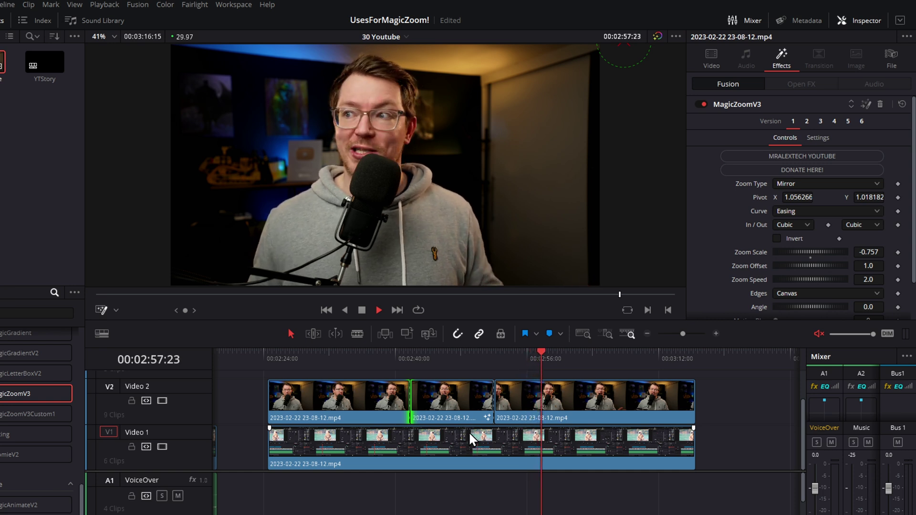
{"action": "key", "text": "space"}
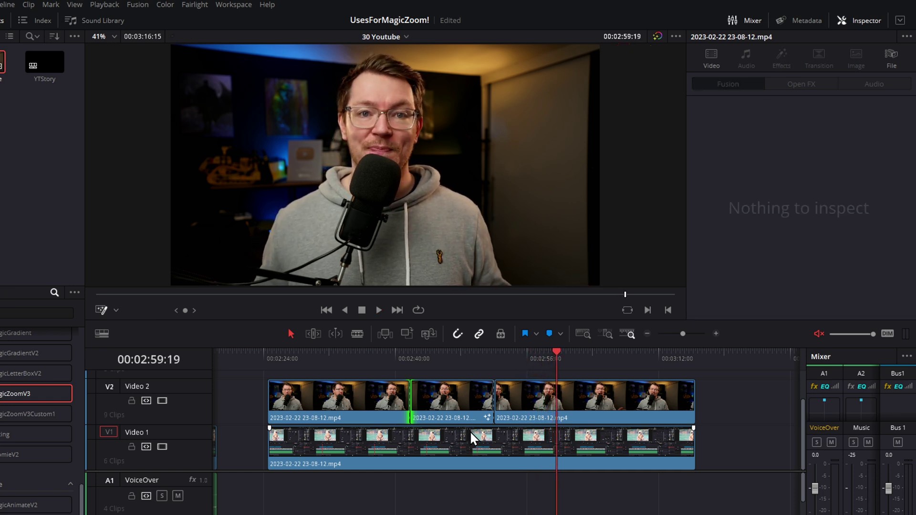